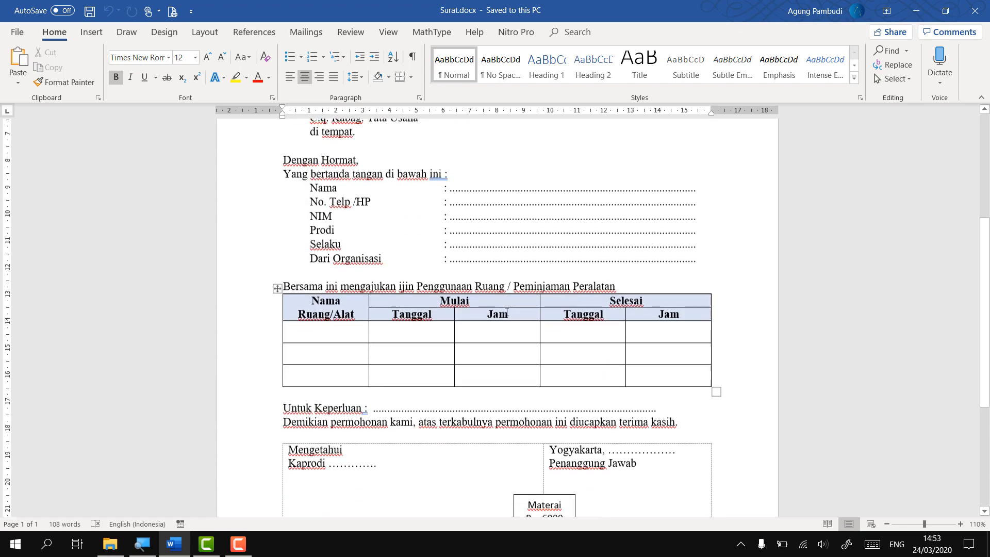
# Switch Word's ribbon to the Mailings tab for the Surat letter
pyautogui.scroll(10, 507, 311)
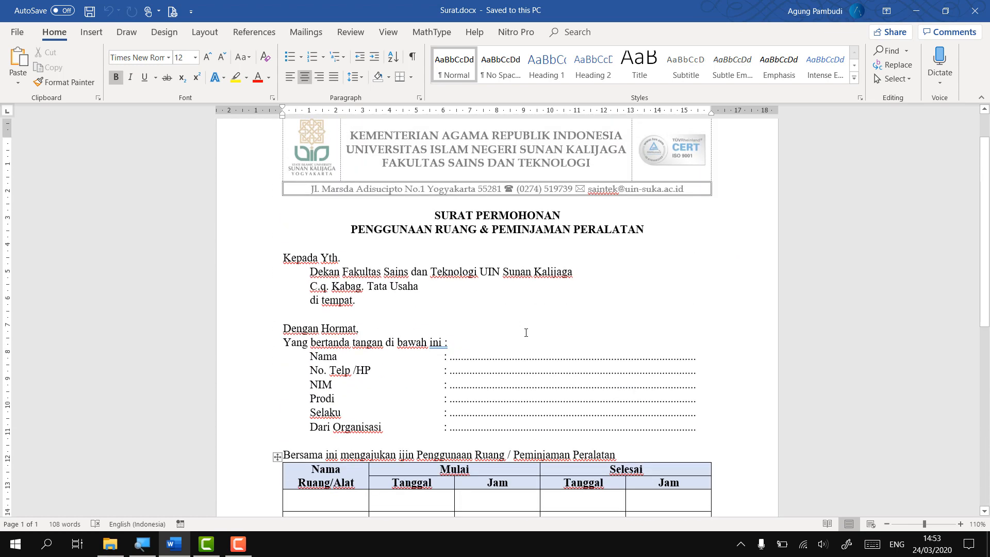
pyautogui.scroll(2, 525, 332)
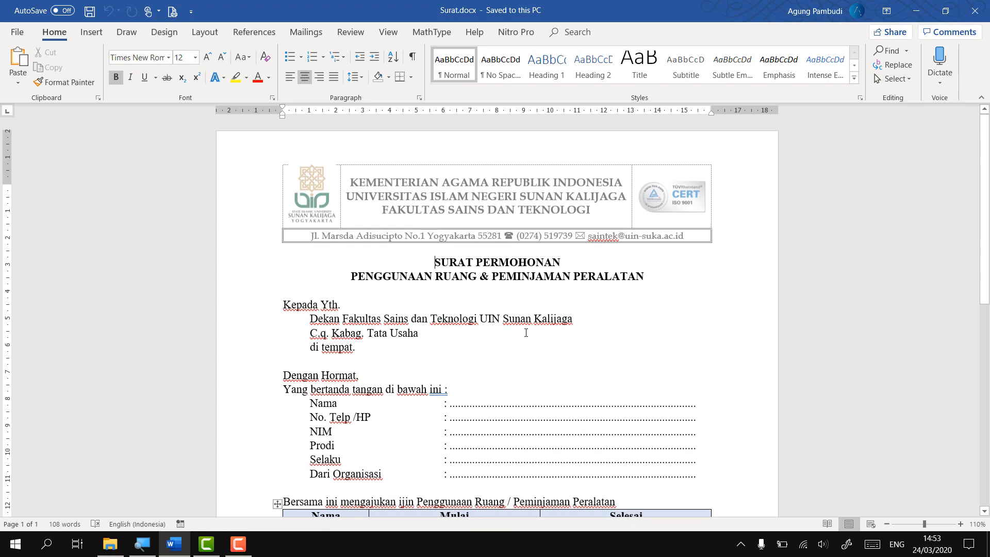
pyautogui.scroll(-2, 527, 354)
pyautogui.scroll(2, 527, 353)
pyautogui.scroll(-4, 598, 339)
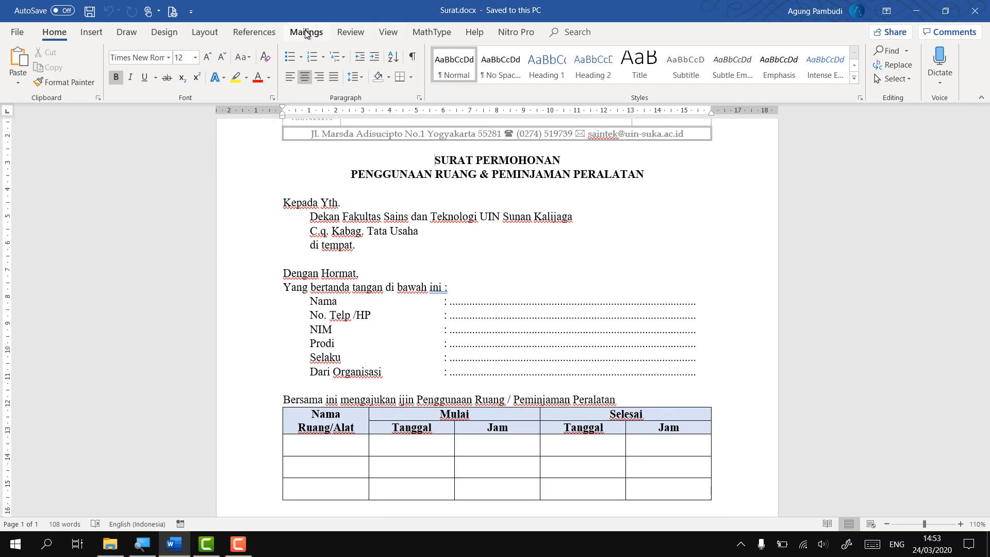
pyautogui.click(306, 32)
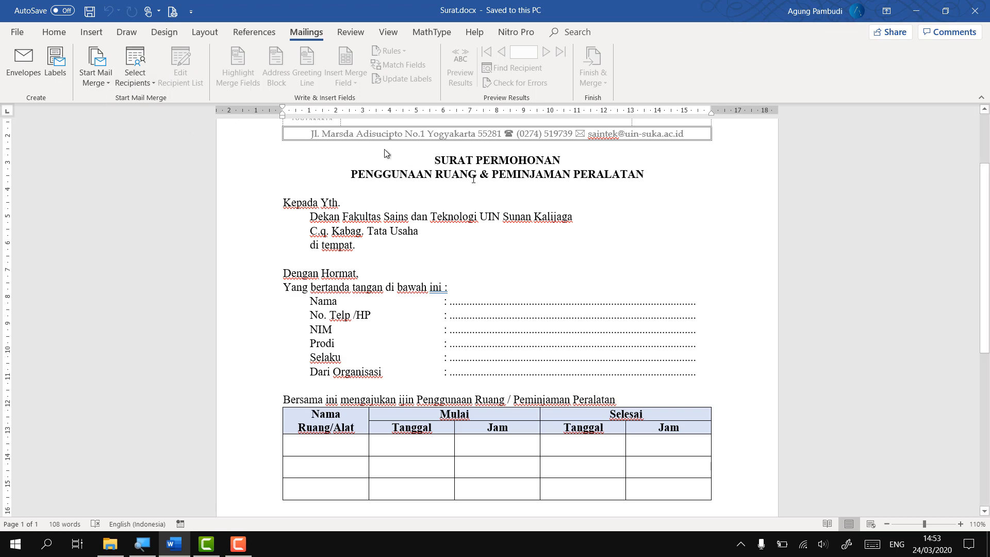
# Scroll through the blank template's applicant fields, booking table and signature blocks
pyautogui.scroll(-10, 480, 299)
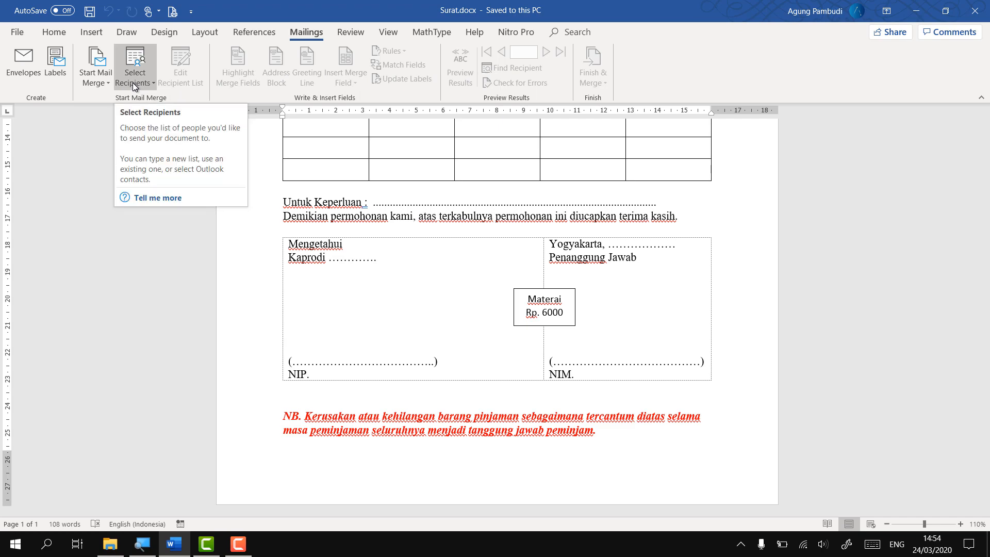
pyautogui.scroll(10, 455, 267)
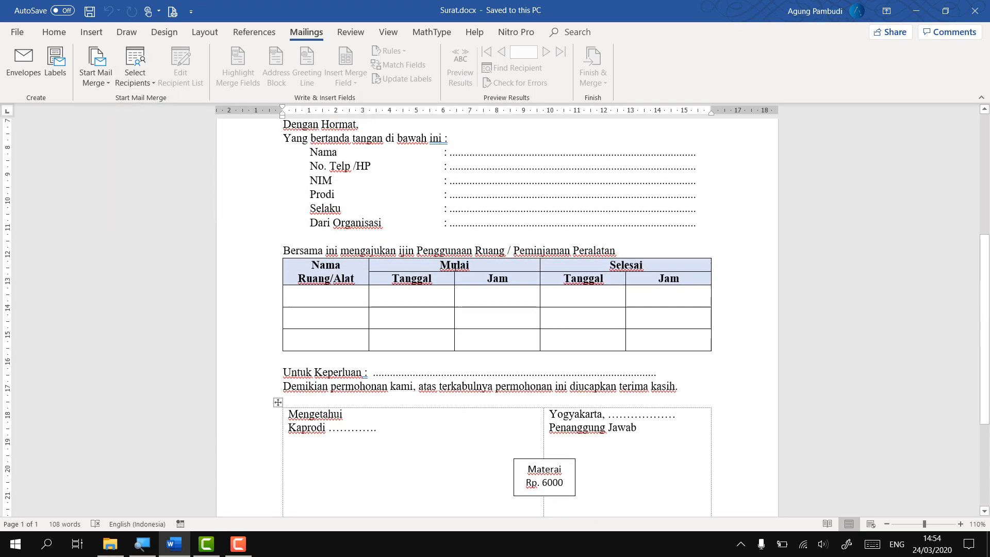
pyautogui.scroll(3, 456, 267)
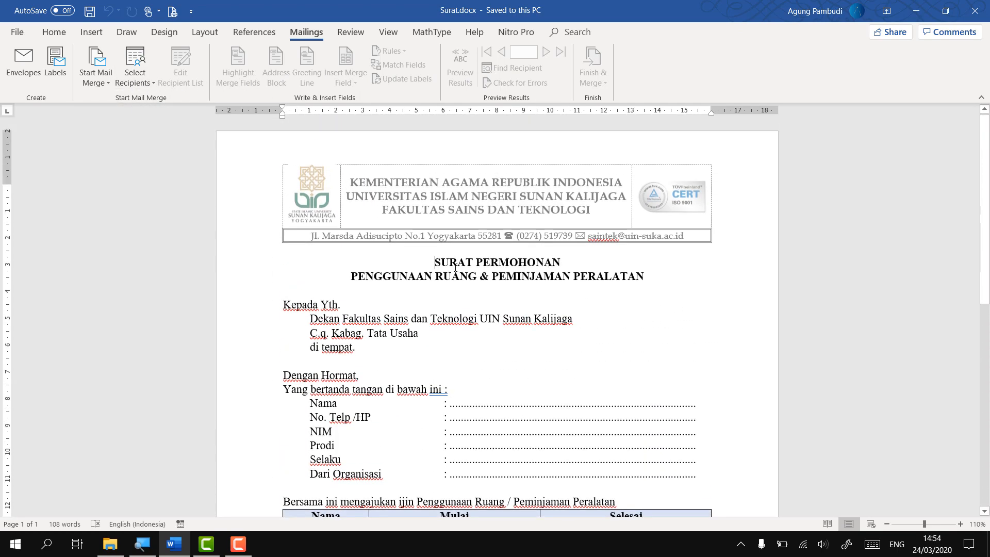
pyautogui.scroll(-12, 455, 267)
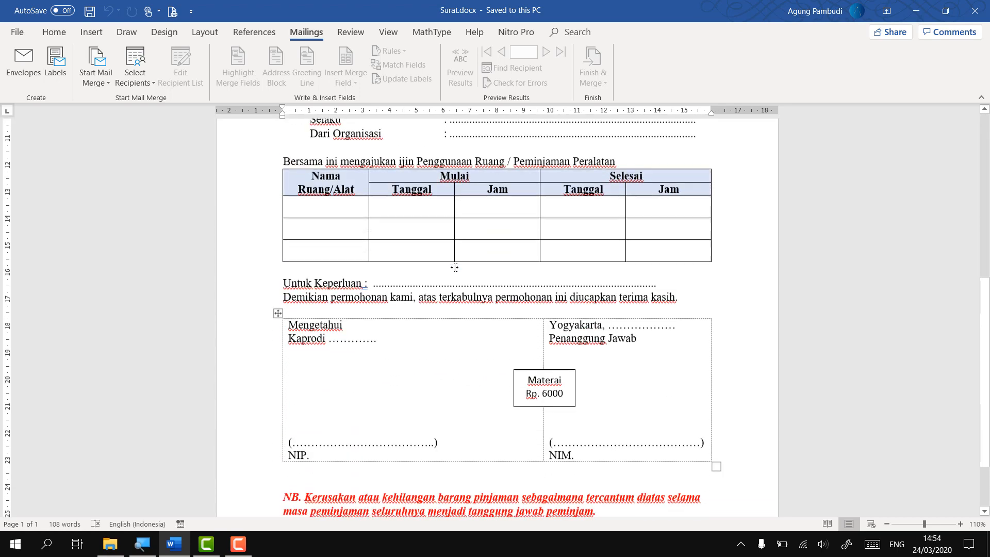
pyautogui.scroll(-3, 455, 267)
pyautogui.scroll(6, 454, 267)
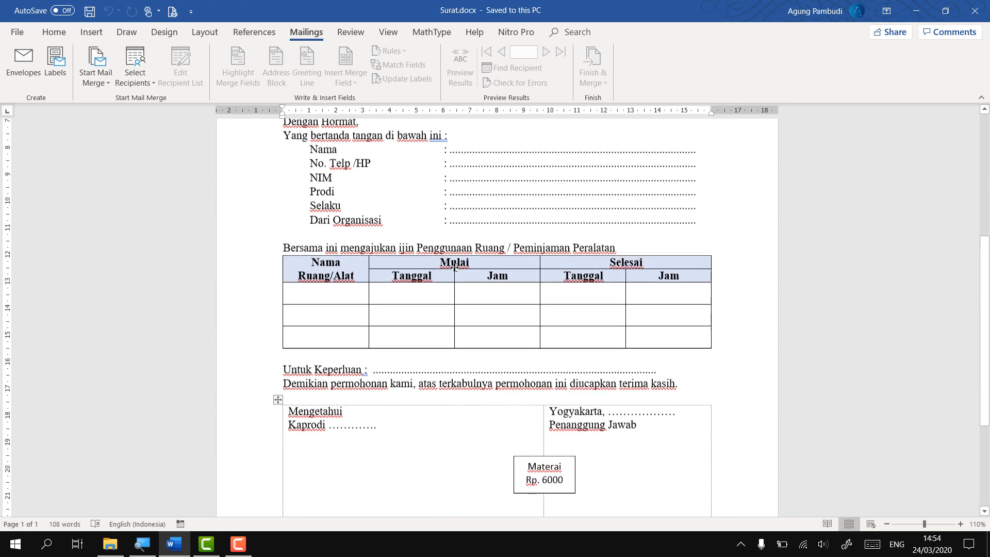
pyautogui.scroll(4, 454, 267)
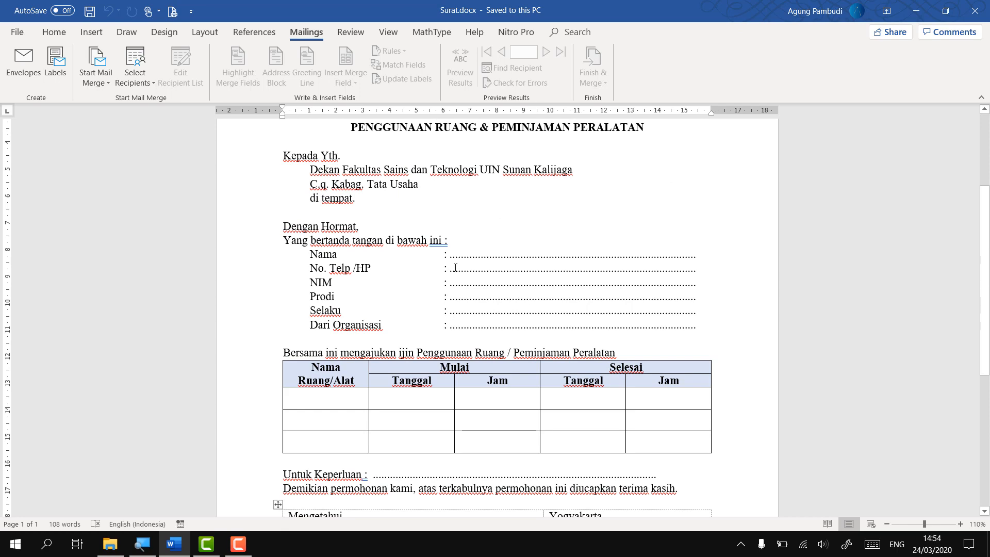
pyautogui.scroll(6, 455, 267)
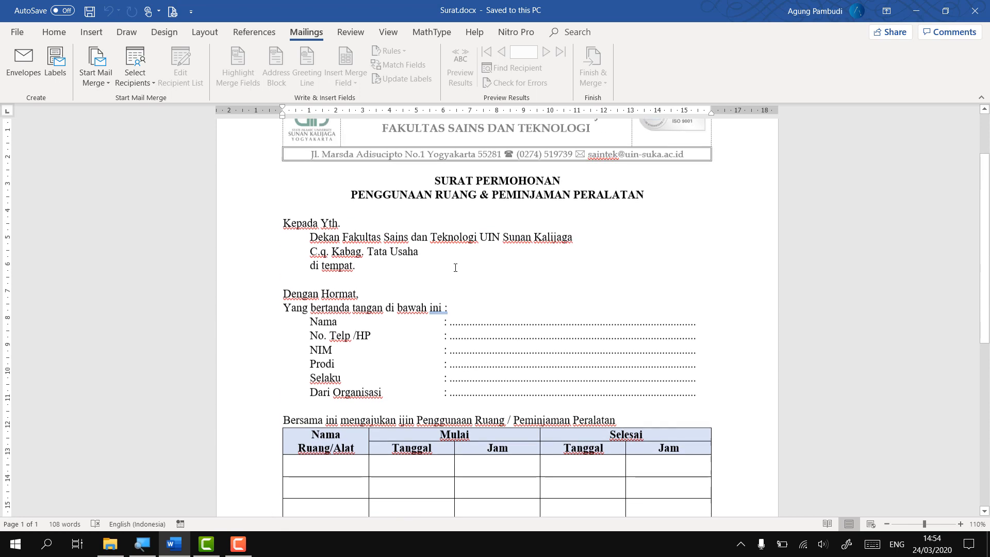
pyautogui.scroll(-4, 385, 259)
pyautogui.scroll(-5, 385, 260)
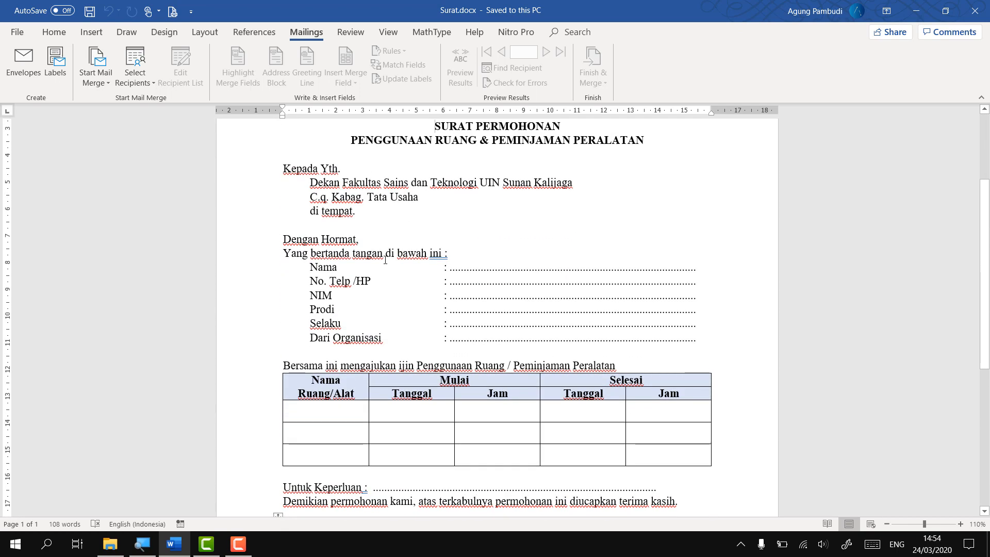
pyautogui.scroll(6, 384, 260)
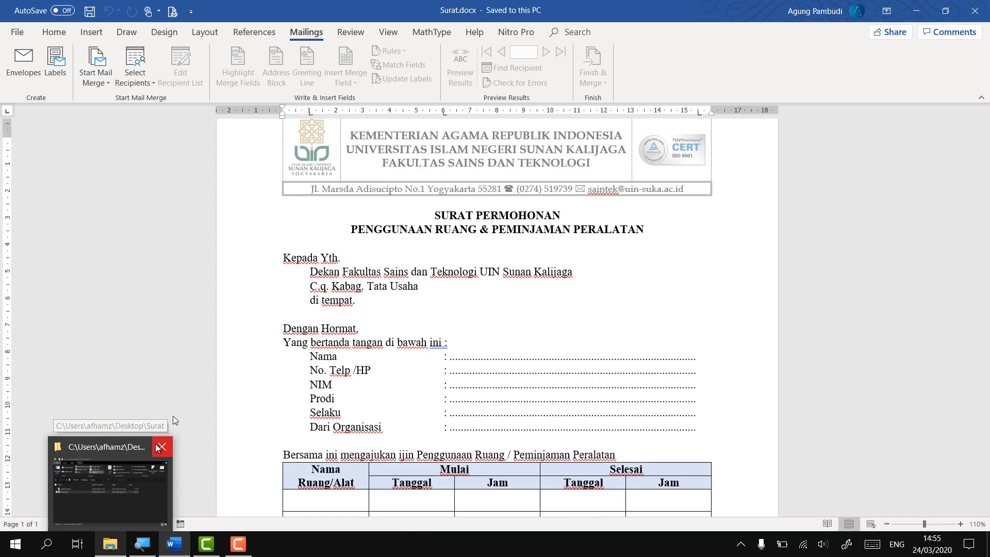
# Open penerima.xlsx from the Surat folder window in Excel
pyautogui.click(110, 545)
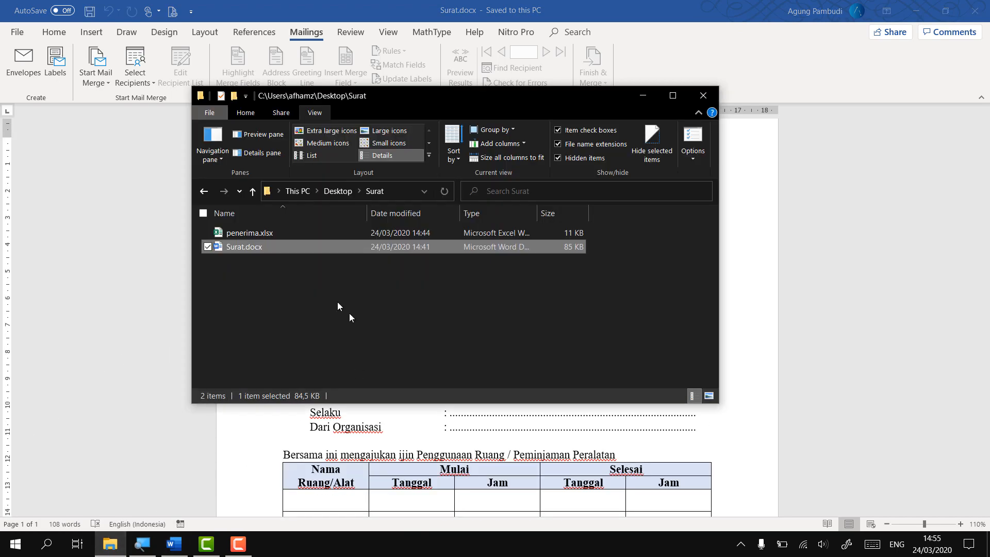
pyautogui.click(272, 234)
pyautogui.click(158, 264)
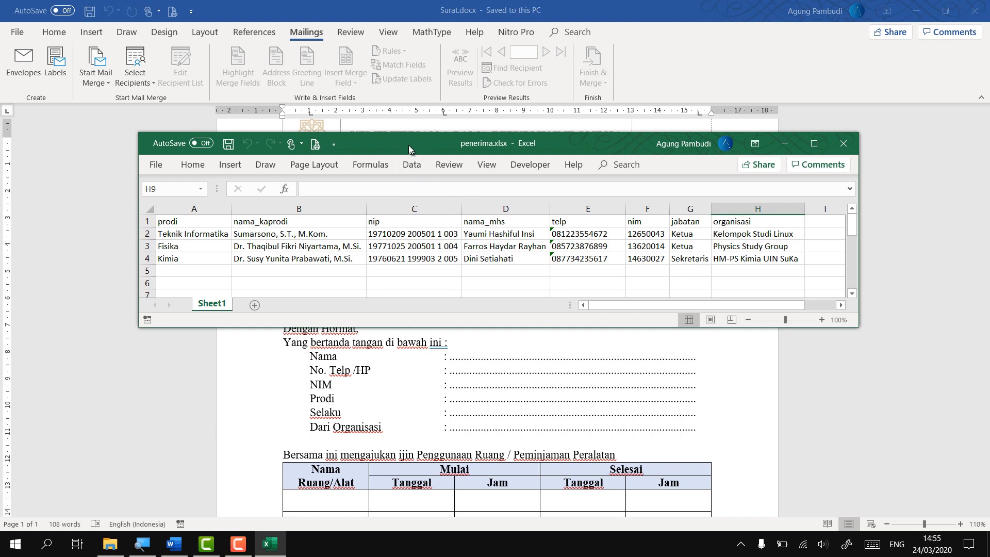
pyautogui.moveTo(409, 149); pyautogui.dragTo(388, 118)
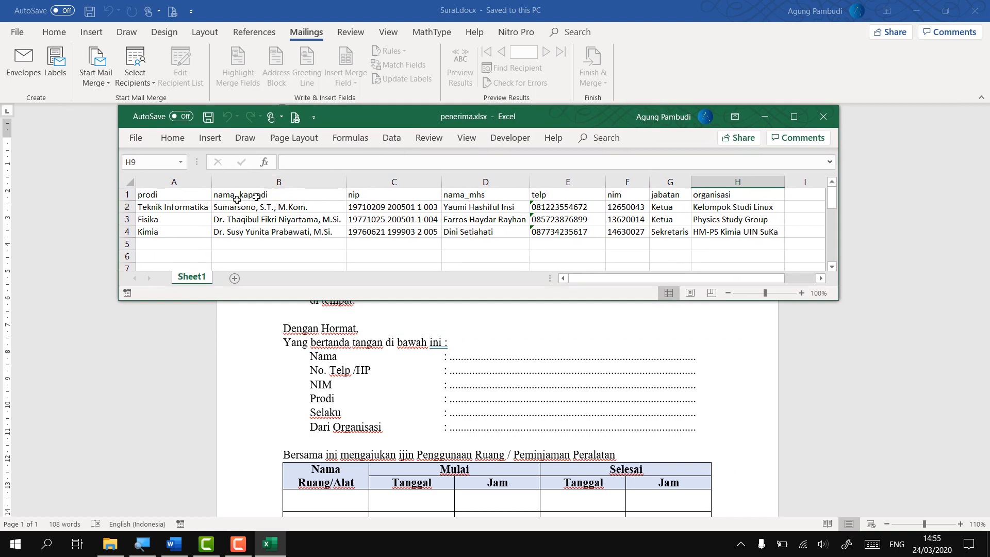
pyautogui.click(181, 194)
pyautogui.click(242, 194)
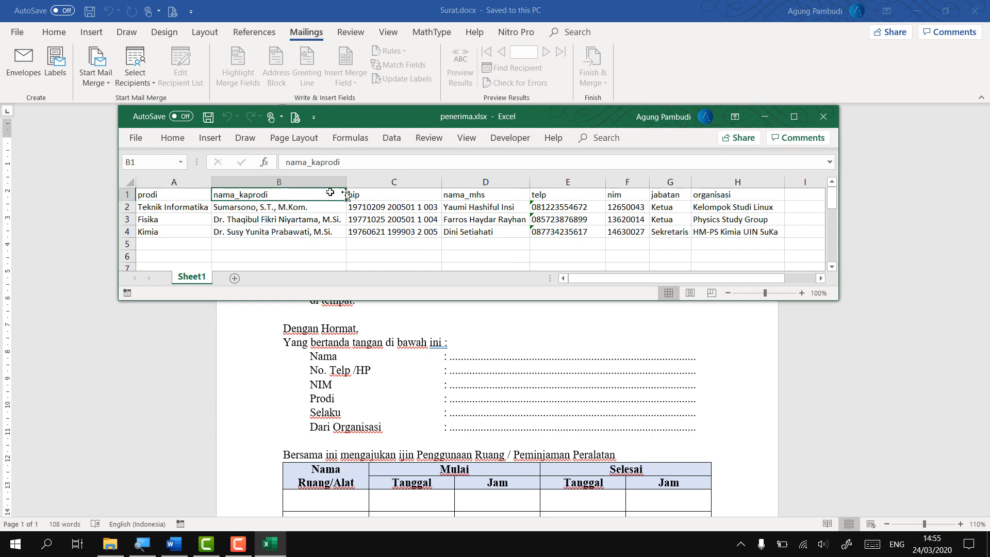
pyautogui.click(378, 194)
pyautogui.click(461, 193)
pyautogui.click(570, 194)
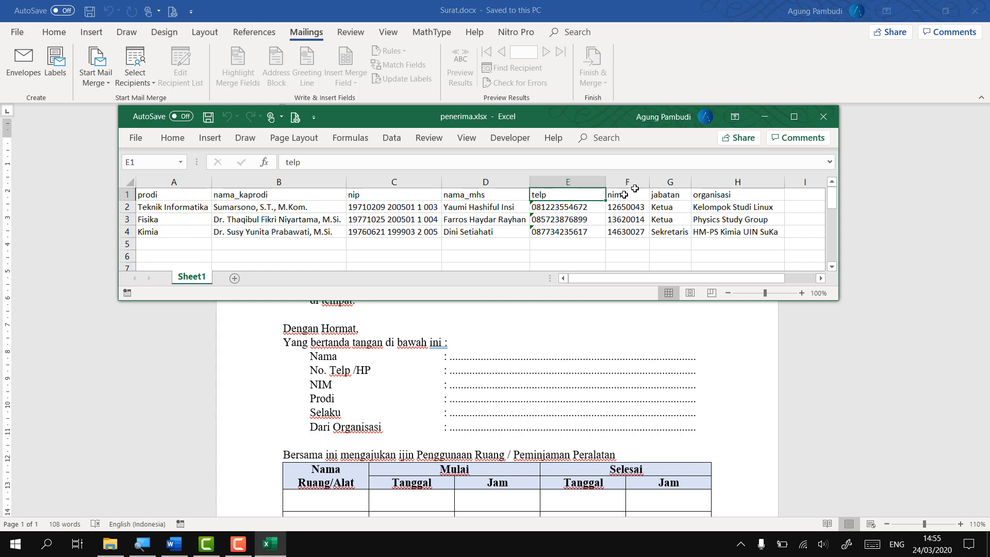
pyautogui.click(631, 194)
pyautogui.click(673, 194)
pyautogui.click(727, 194)
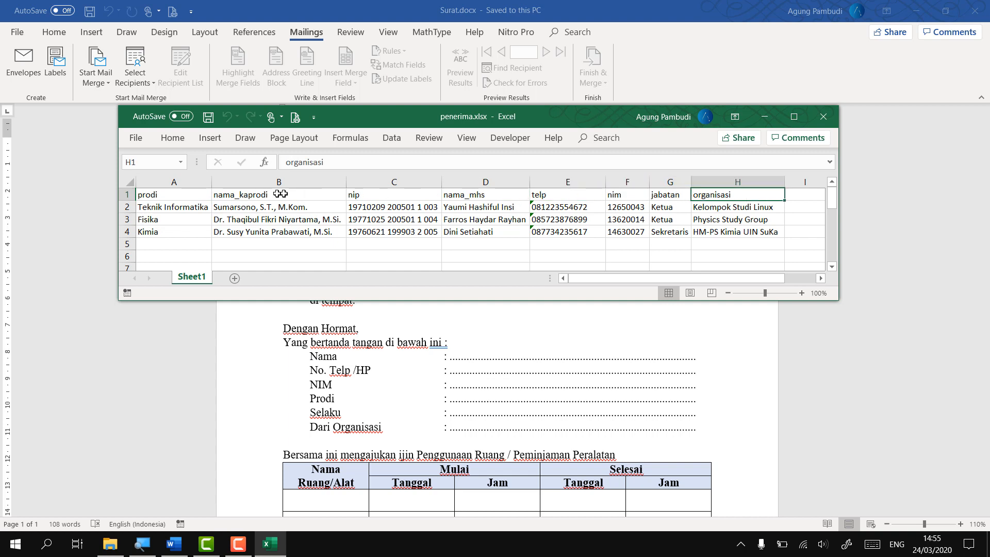
pyautogui.click(205, 194)
pyautogui.click(247, 195)
pyautogui.click(380, 196)
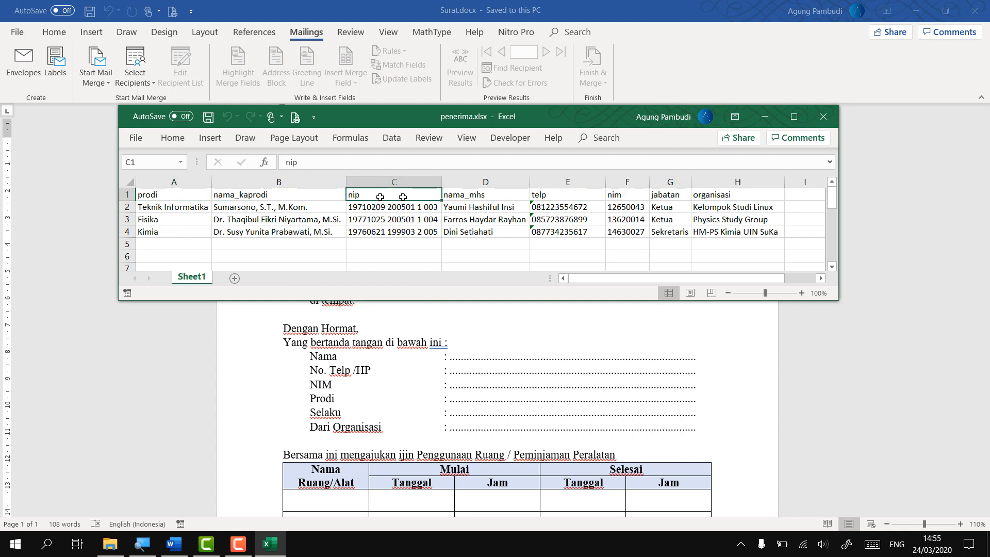
pyautogui.click(482, 196)
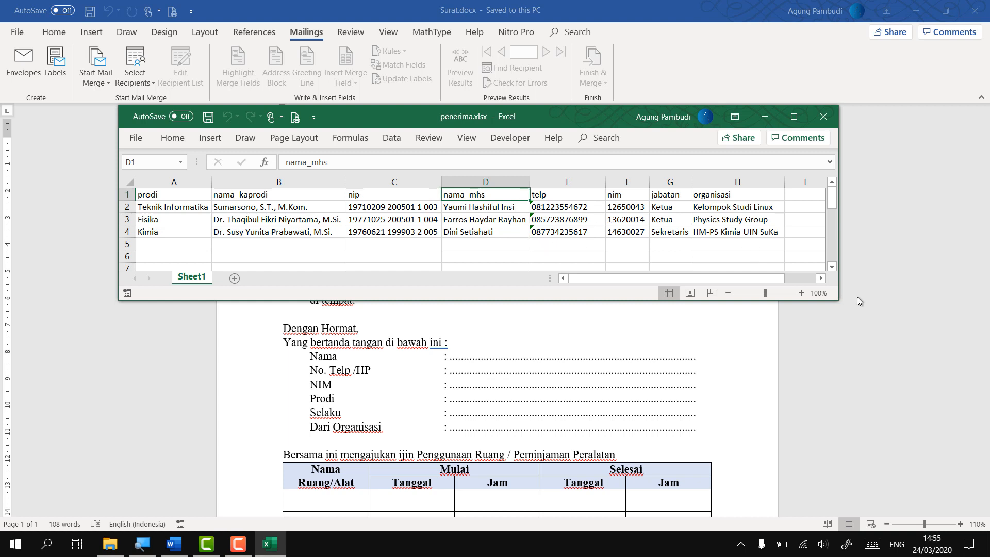
pyautogui.moveTo(837, 299); pyautogui.dragTo(864, 316)
pyautogui.scroll(-2, 257, 216)
pyautogui.click(257, 207)
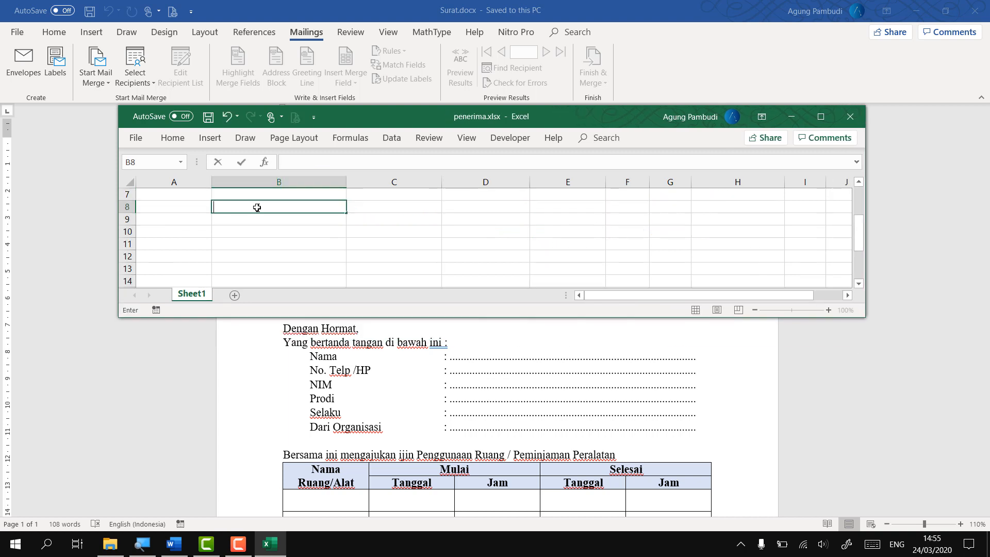
pyautogui.write('asdfghhgf')
pyautogui.press('Return')
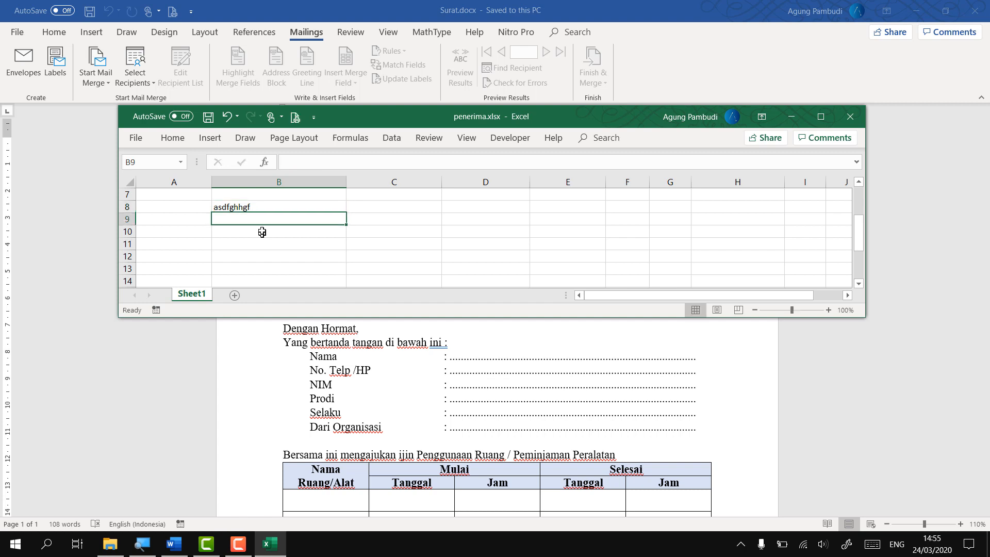
pyautogui.click(255, 206)
pyautogui.press('Delete')
pyautogui.scroll(2, 244, 212)
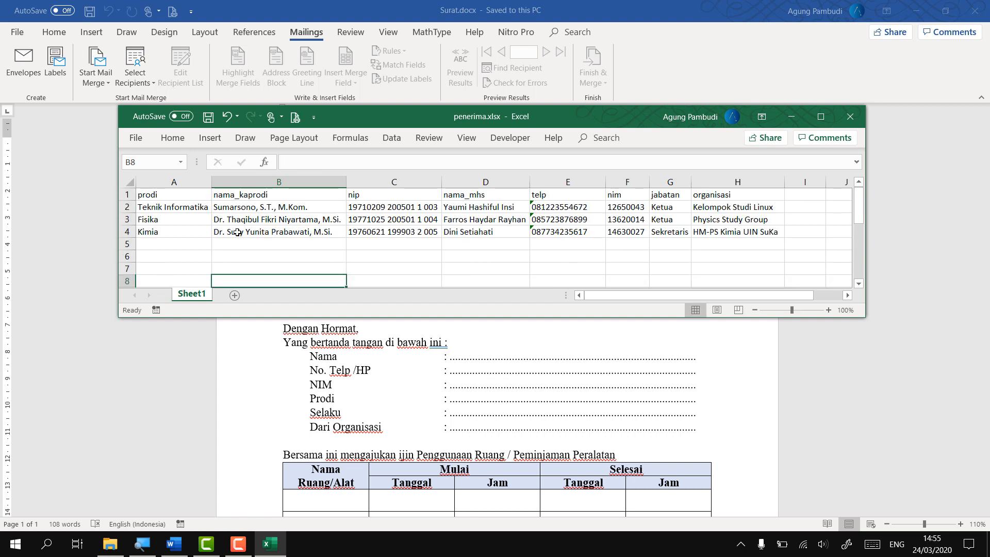
pyautogui.click(186, 195)
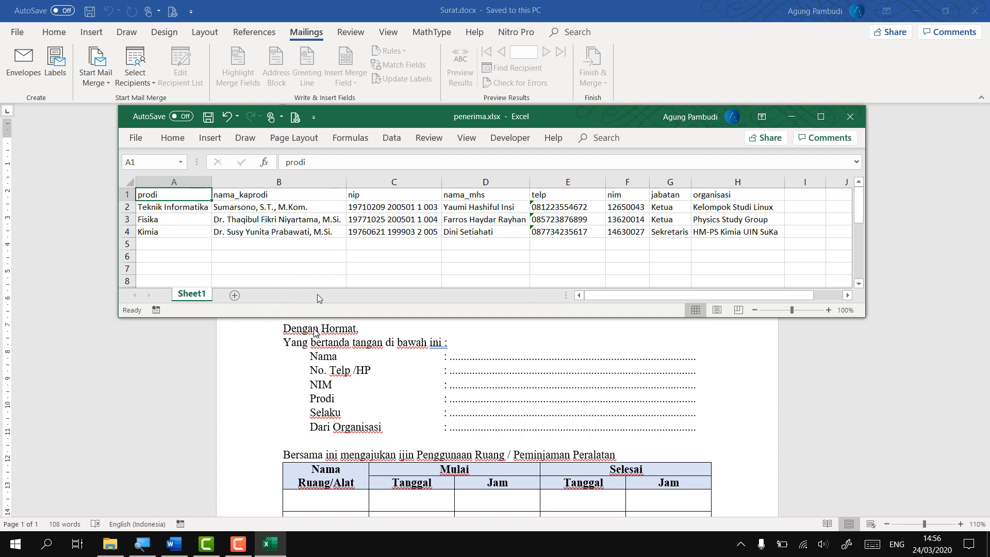
# Check the letter's NIM line and Kaprodi signature cell, then bring penerima.xlsx forward
pyautogui.click(342, 384)
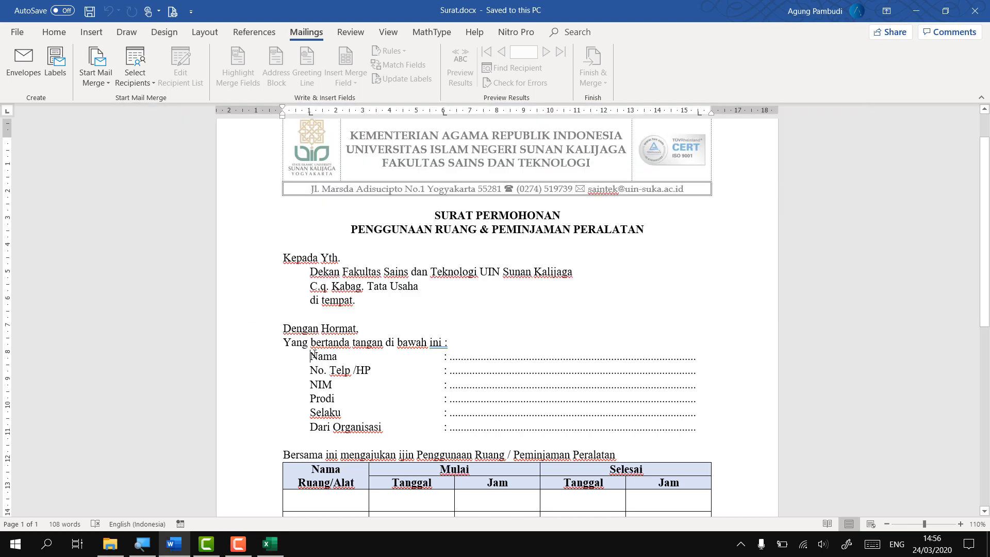
pyautogui.scroll(-3, 313, 355)
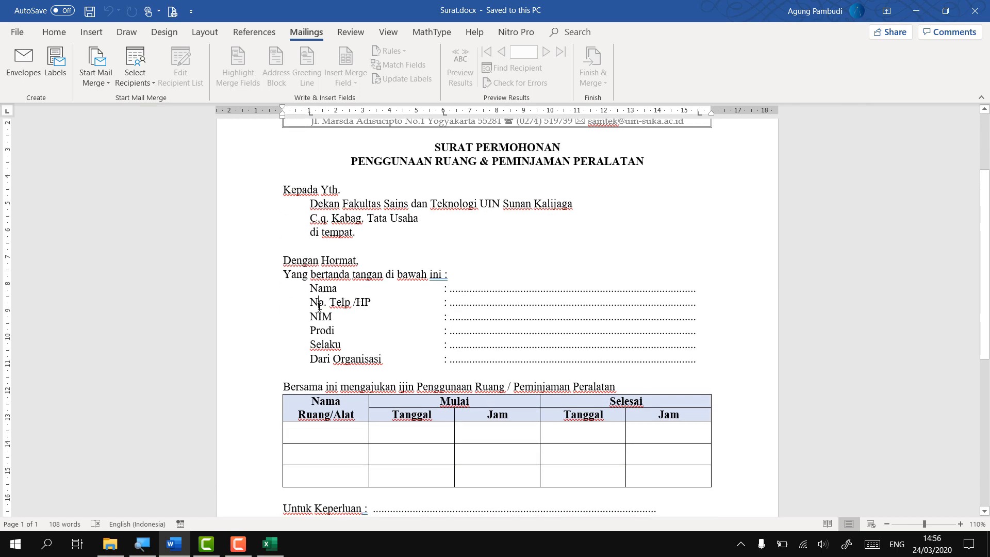
pyautogui.click(319, 317)
pyautogui.scroll(-3, 328, 349)
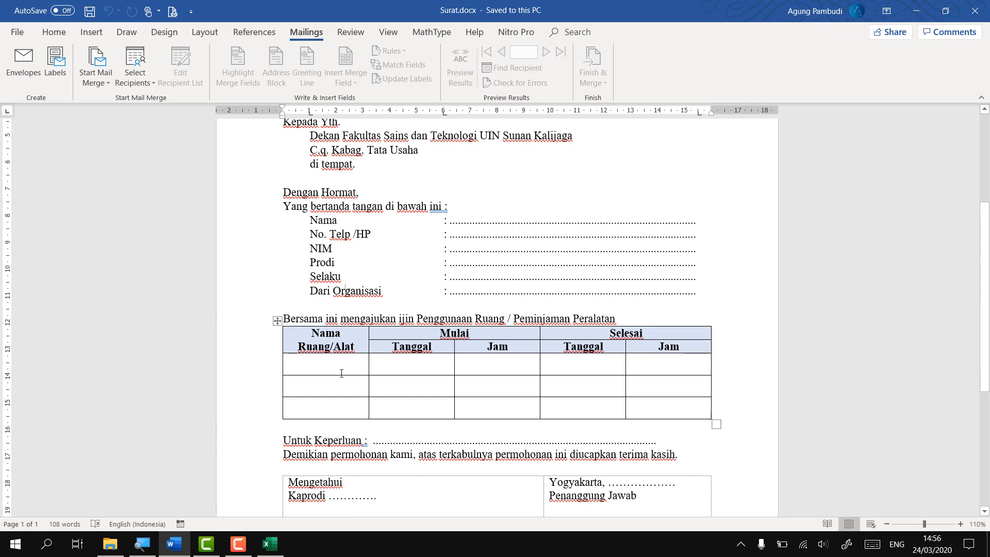
pyautogui.scroll(-8, 324, 330)
pyautogui.click(324, 330)
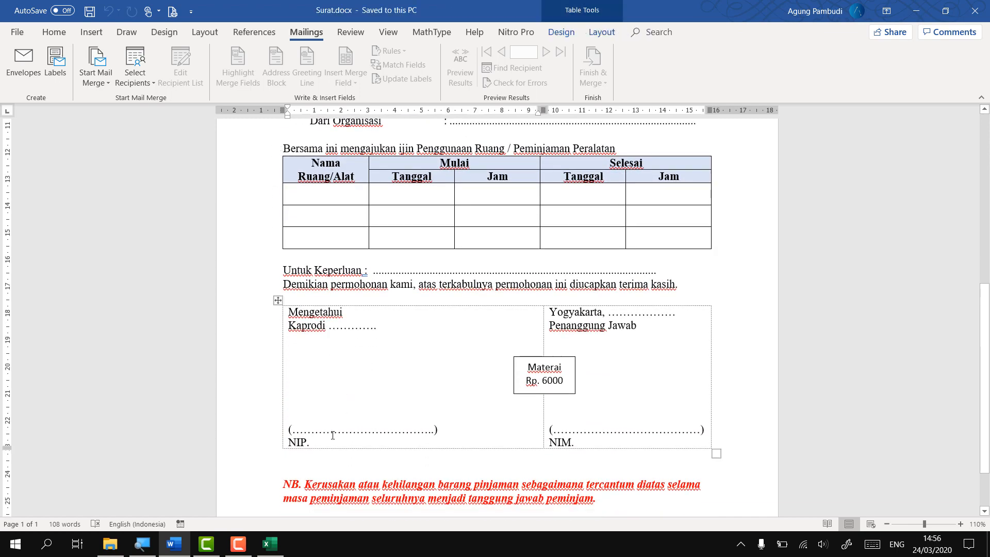
pyautogui.scroll(6, 483, 392)
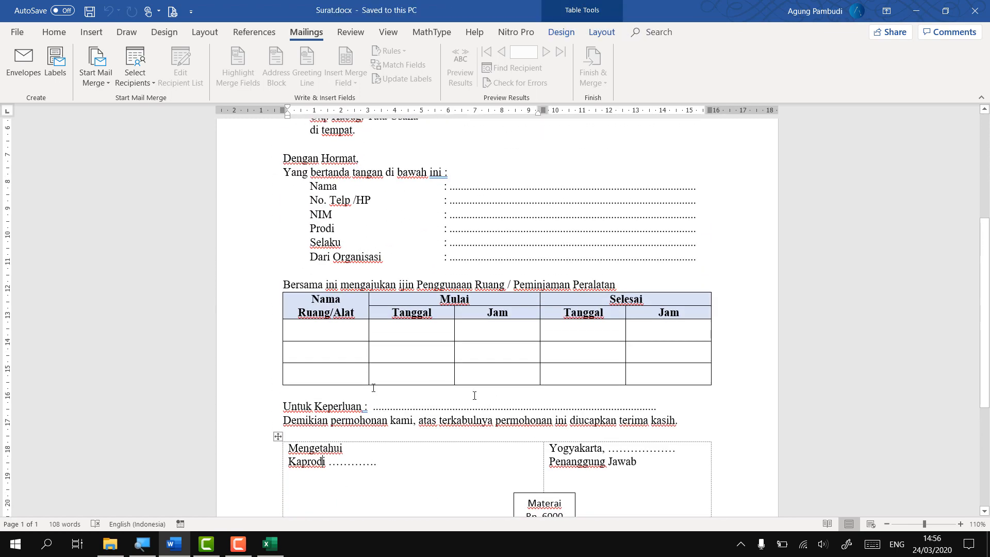
pyautogui.click(283, 551)
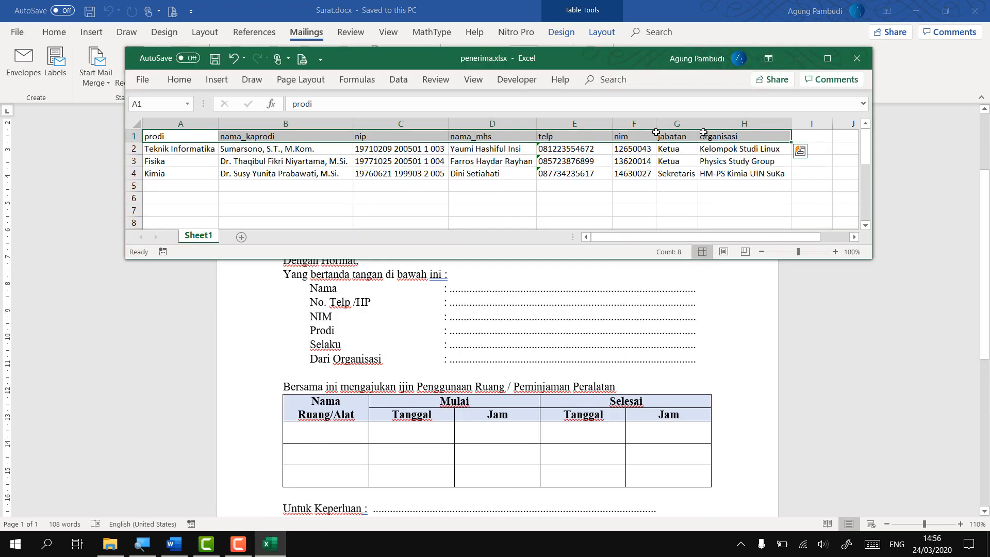
# Give the A1:H1 header row a yellow fill
pyautogui.click(181, 85)
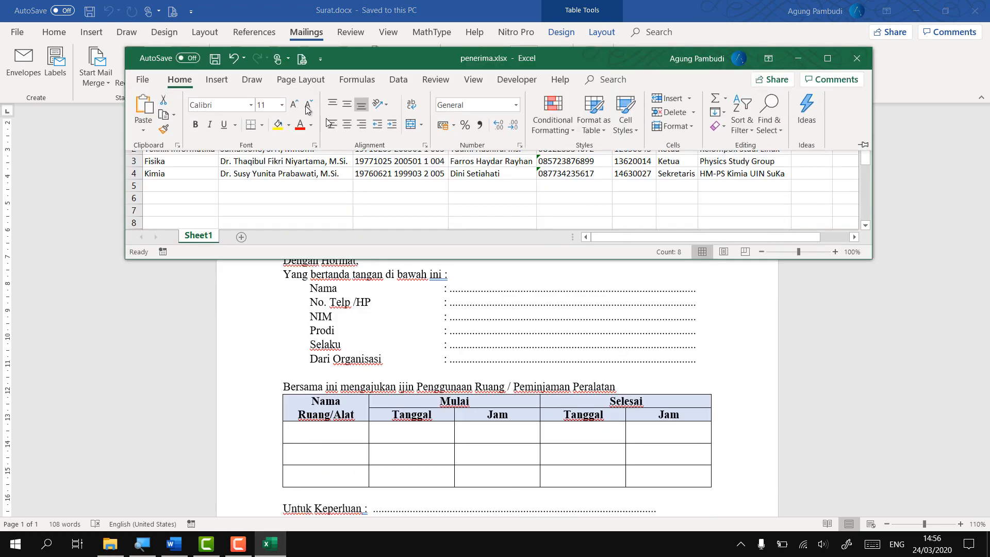
pyautogui.click(281, 126)
pyautogui.click(203, 152)
pyautogui.moveTo(183, 137); pyautogui.dragTo(740, 137)
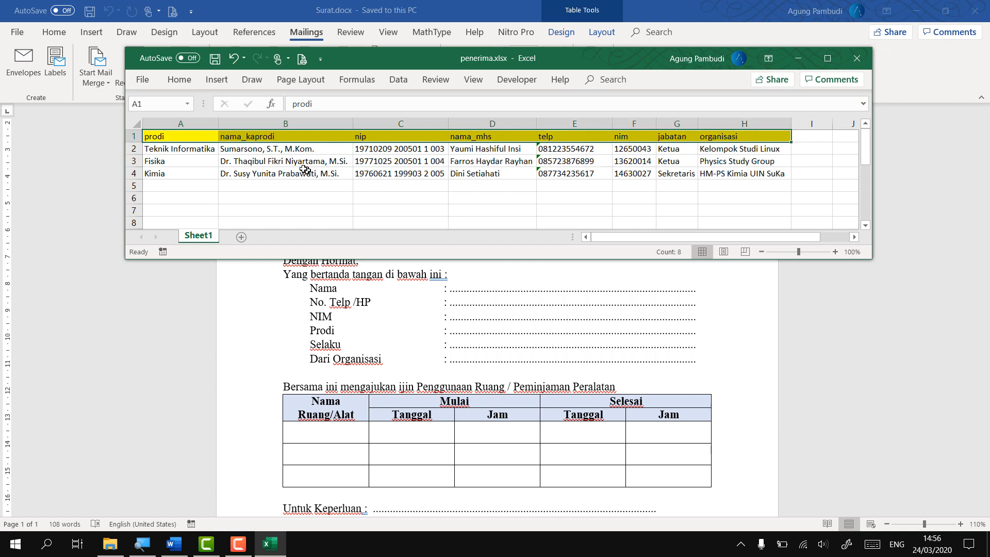
# Review the prodi, kaprodi, nip and student-name entries in rows 2–4
pyautogui.click(271, 173)
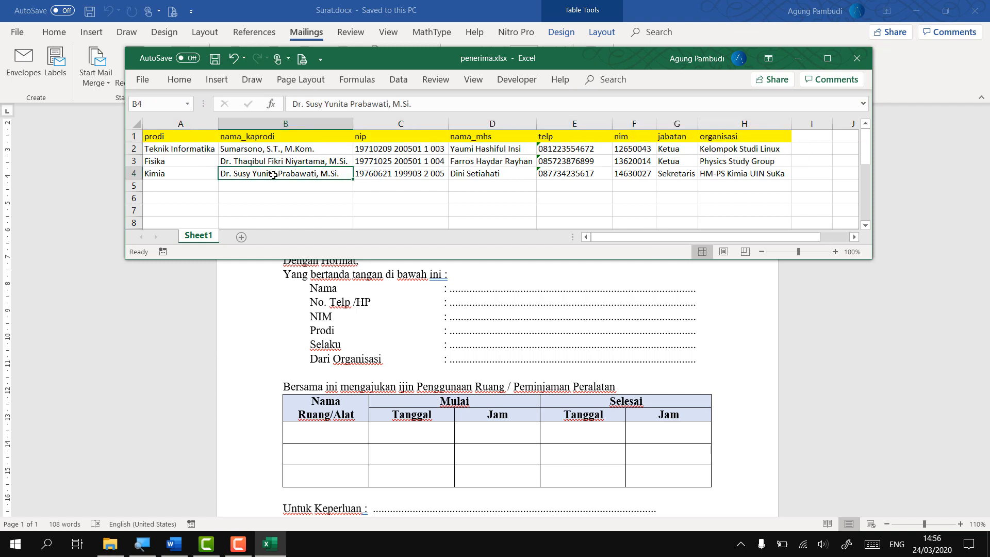
pyautogui.click(176, 150)
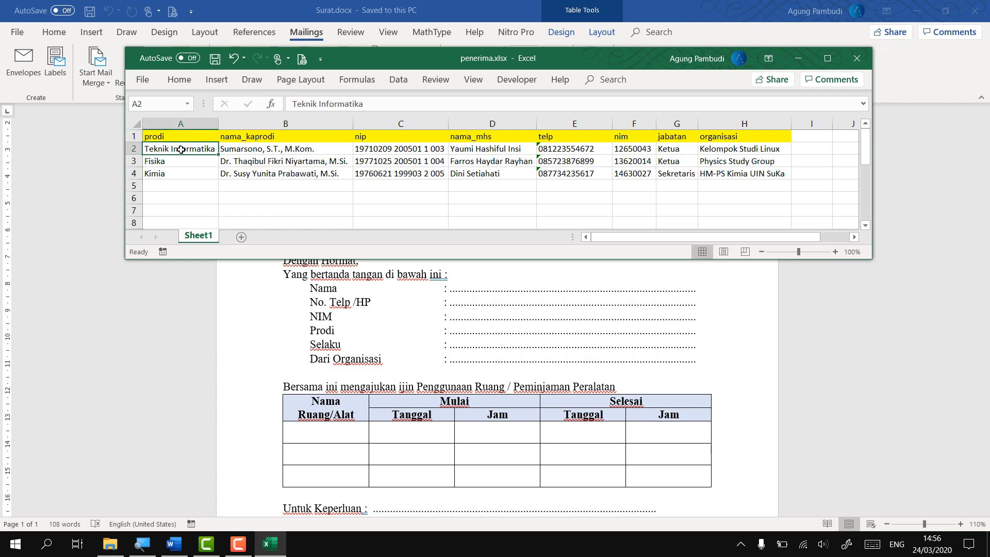
pyautogui.click(179, 161)
pyautogui.click(180, 174)
pyautogui.click(289, 152)
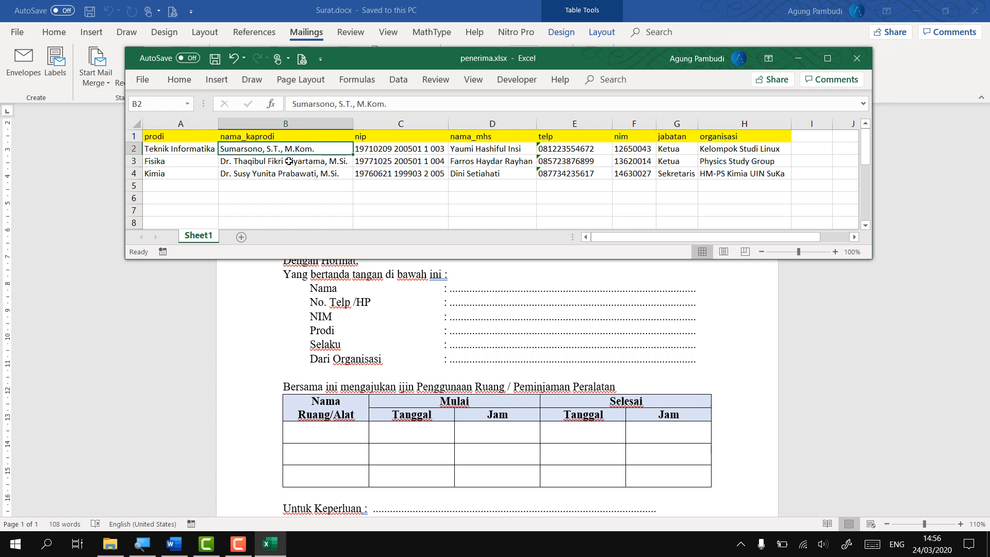
pyautogui.click(289, 162)
pyautogui.click(289, 174)
pyautogui.click(411, 151)
pyautogui.click(412, 161)
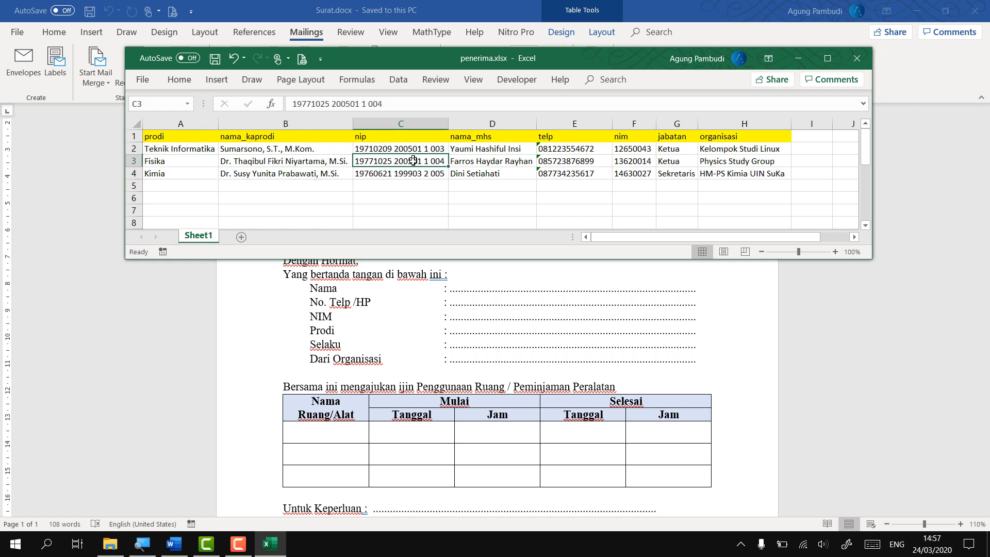
pyautogui.click(431, 173)
pyautogui.click(499, 148)
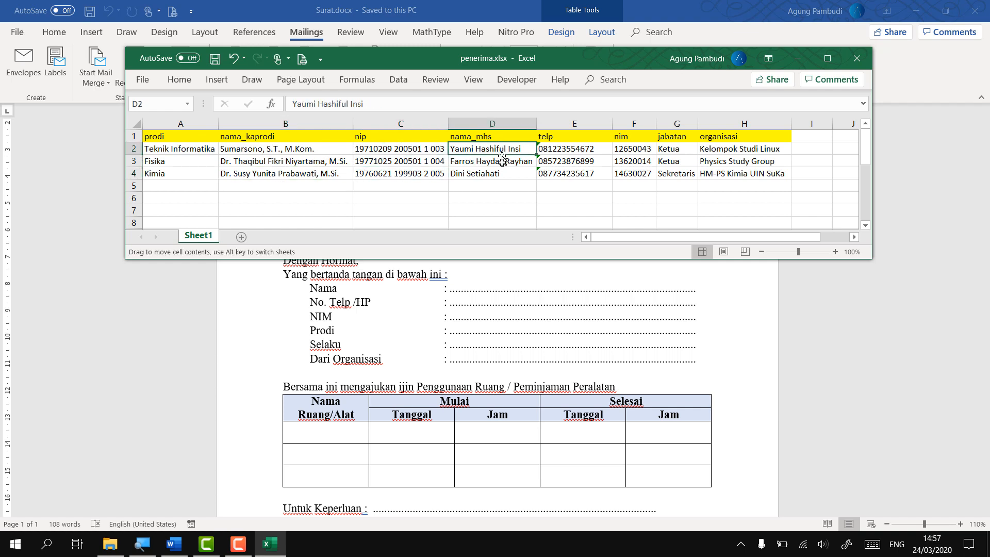
pyautogui.click(500, 161)
pyautogui.click(502, 175)
pyautogui.click(562, 200)
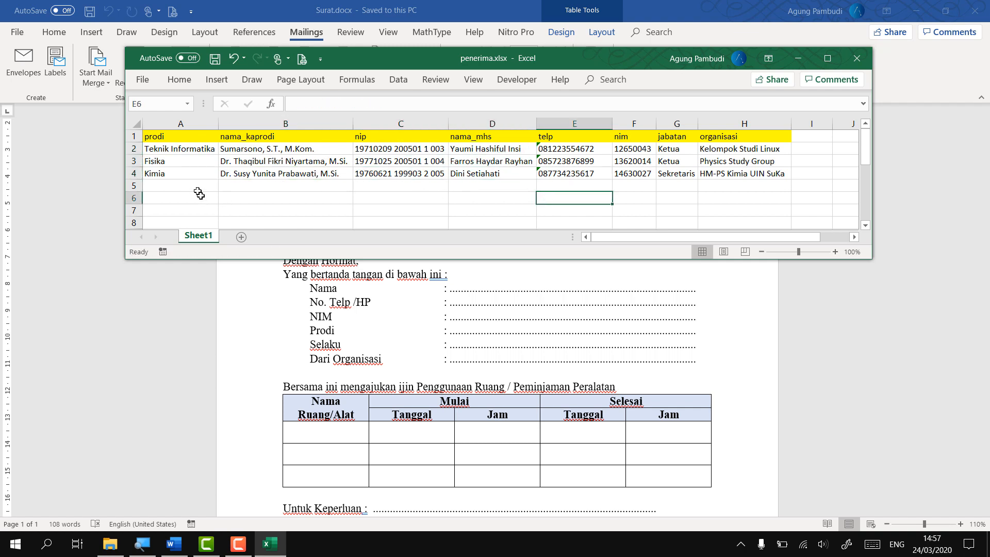
pyautogui.keyDown('ctrl'); pyautogui.scroll(2, 480, 206); pyautogui.keyUp('ctrl')
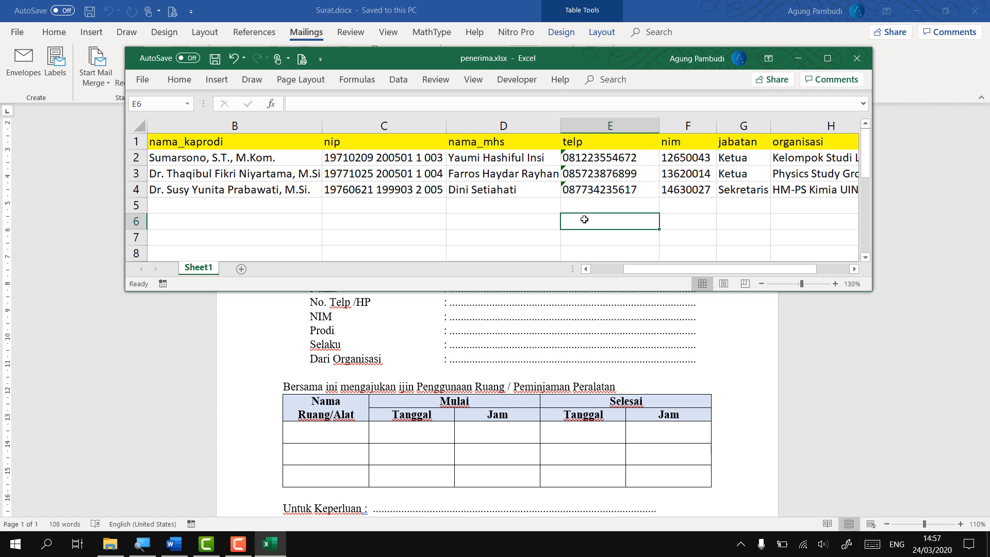
pyautogui.write('0812')
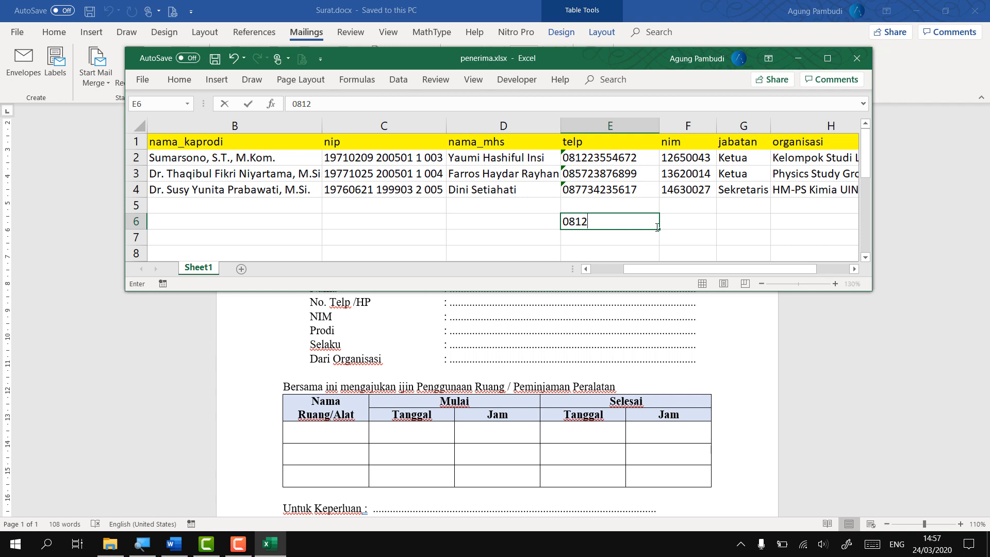
pyautogui.press('Return')
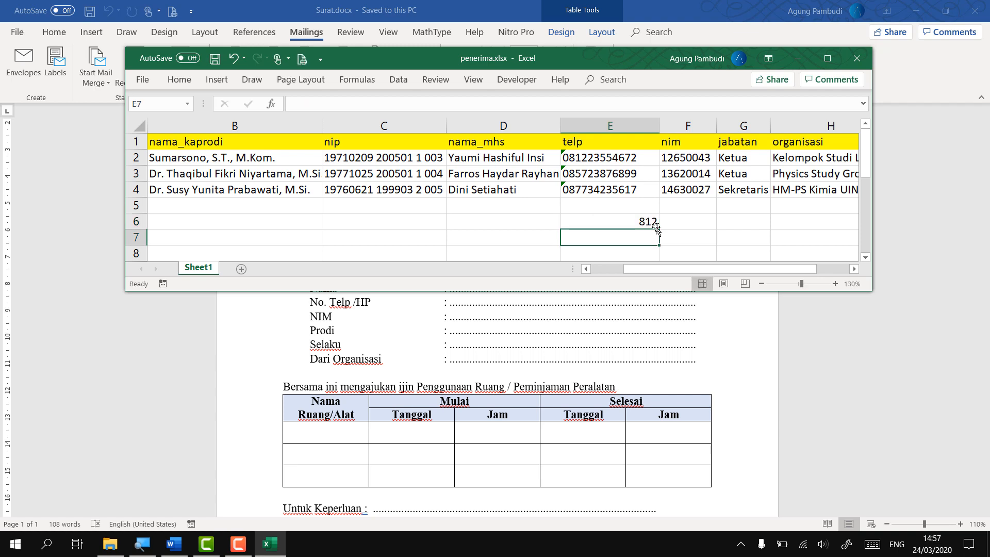
pyautogui.click(619, 224)
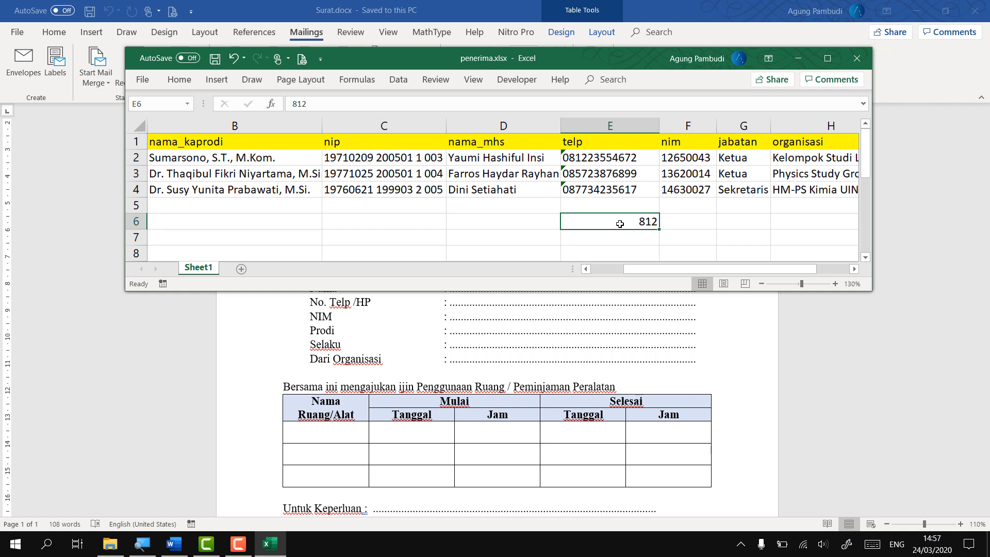
pyautogui.write('0,81')
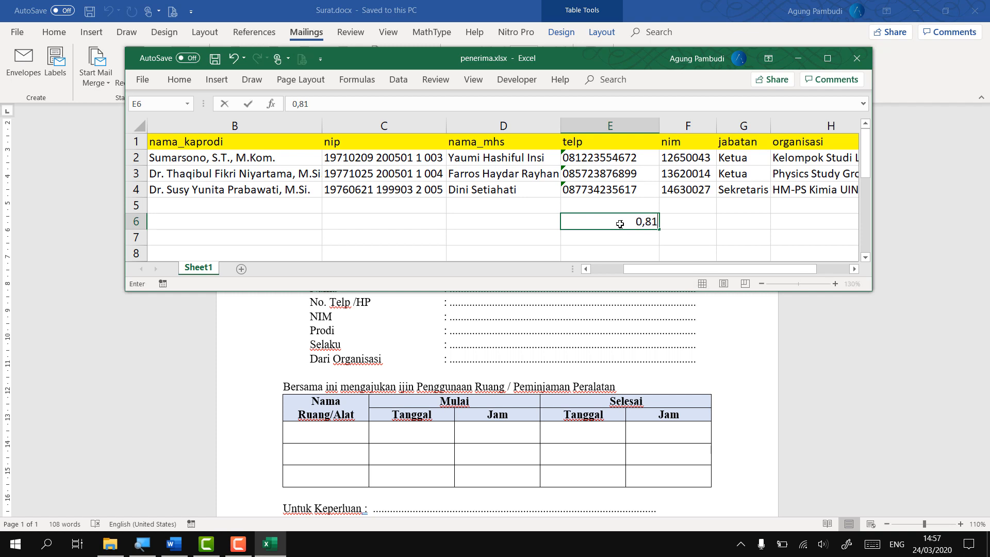
pyautogui.press('Return')
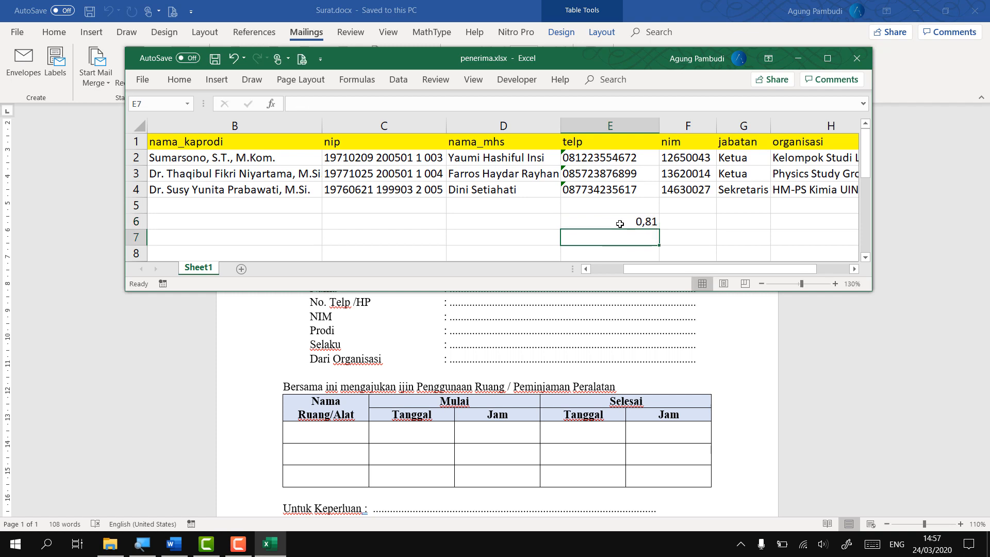
pyautogui.click(620, 223)
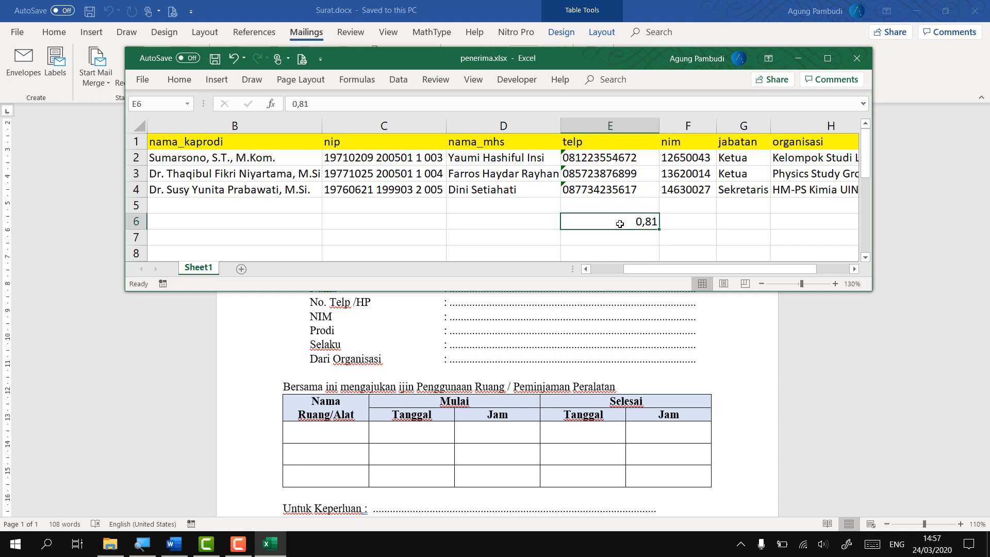
pyautogui.press('BackSpace')
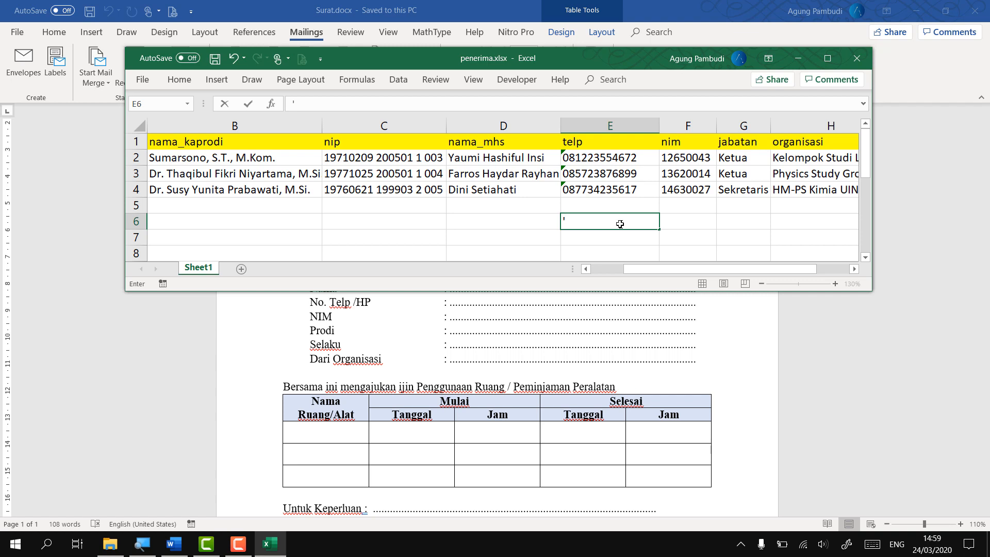
pyautogui.write('0812345678')
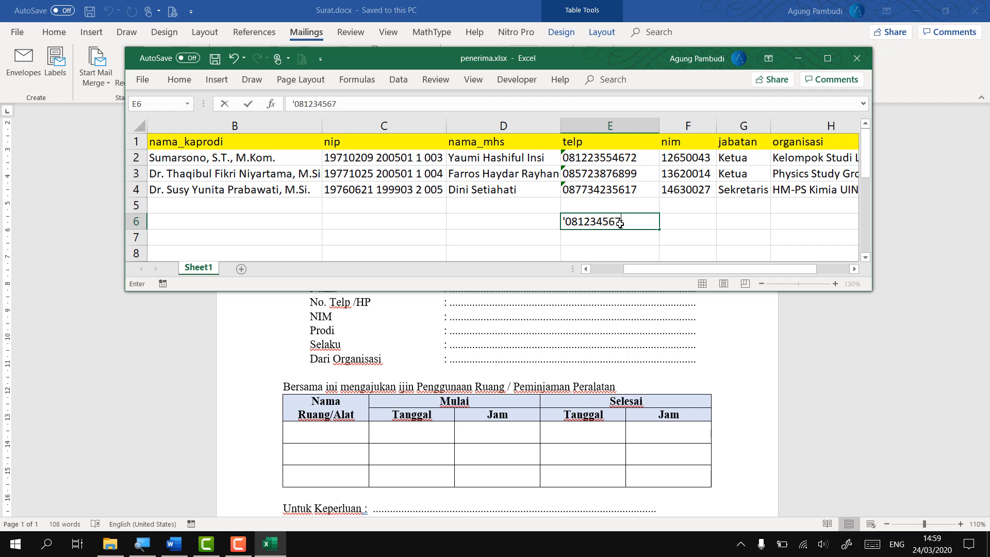
pyautogui.write('9')
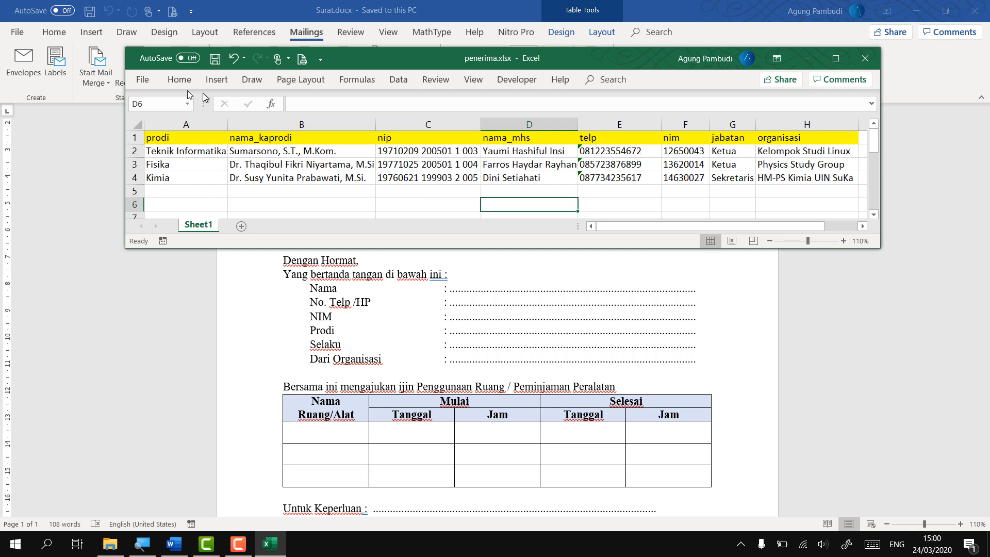
# Save the workbook as penerima.xlsx in the Desktop\Surat folder
pyautogui.click(146, 81)
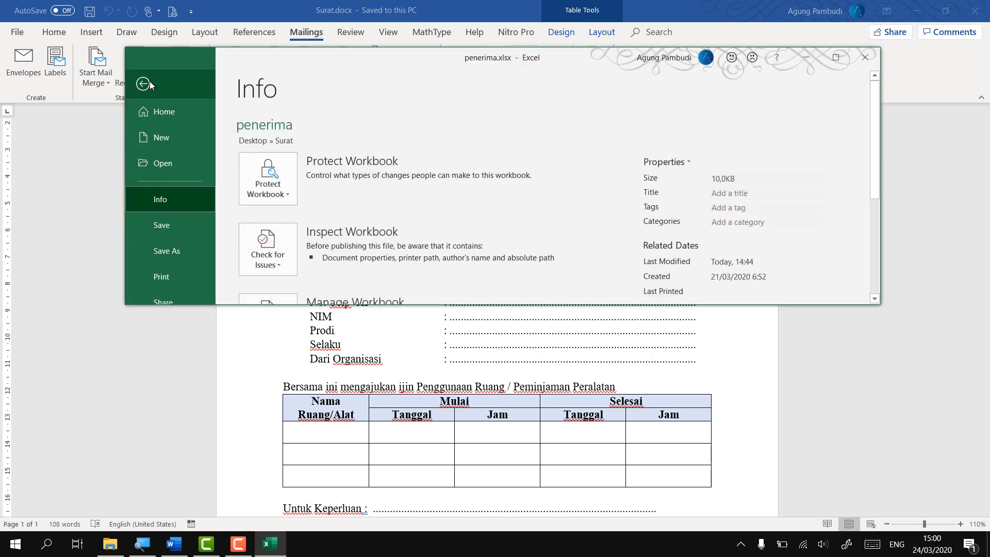
pyautogui.click(175, 252)
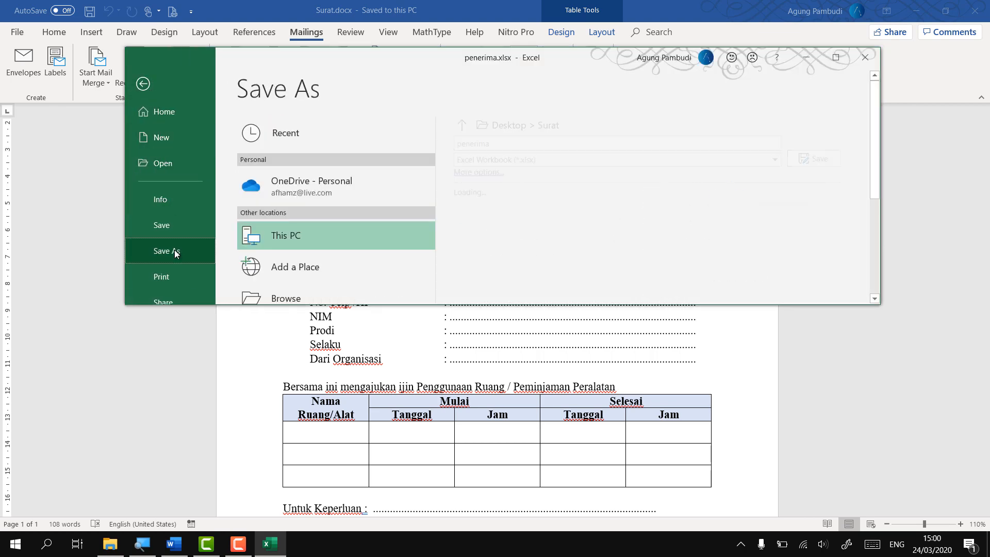
pyautogui.click(301, 298)
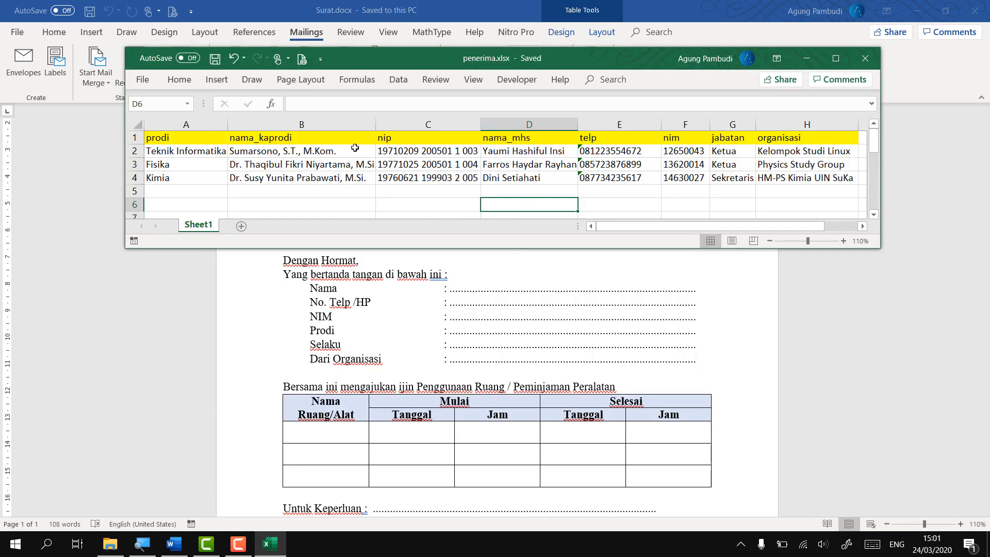
pyautogui.moveTo(425, 62); pyautogui.dragTo(412, 96)
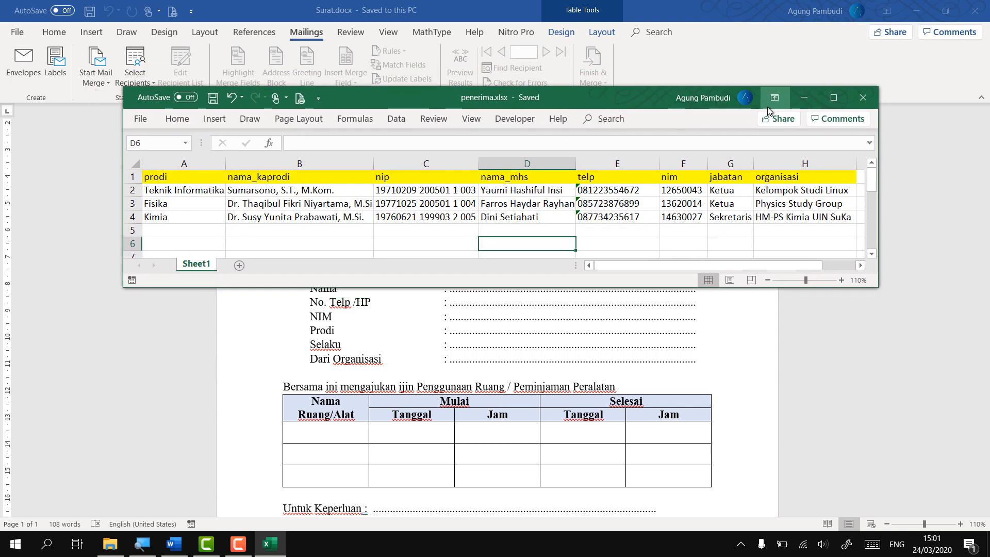
# Close Excel and choose Select Recipients > Use an Existing List in Word
pyautogui.click(861, 98)
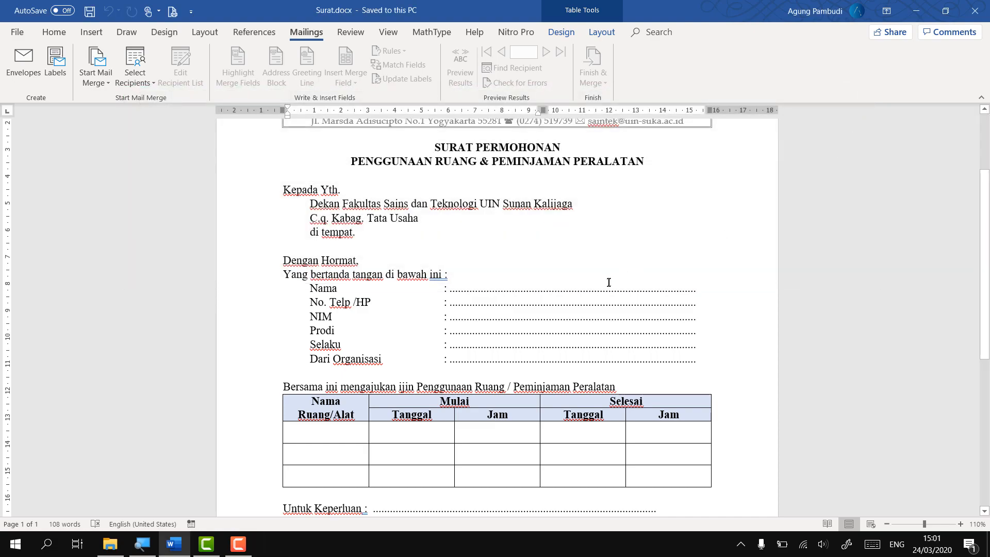
pyautogui.scroll(2, 610, 280)
pyautogui.press('super+plus')
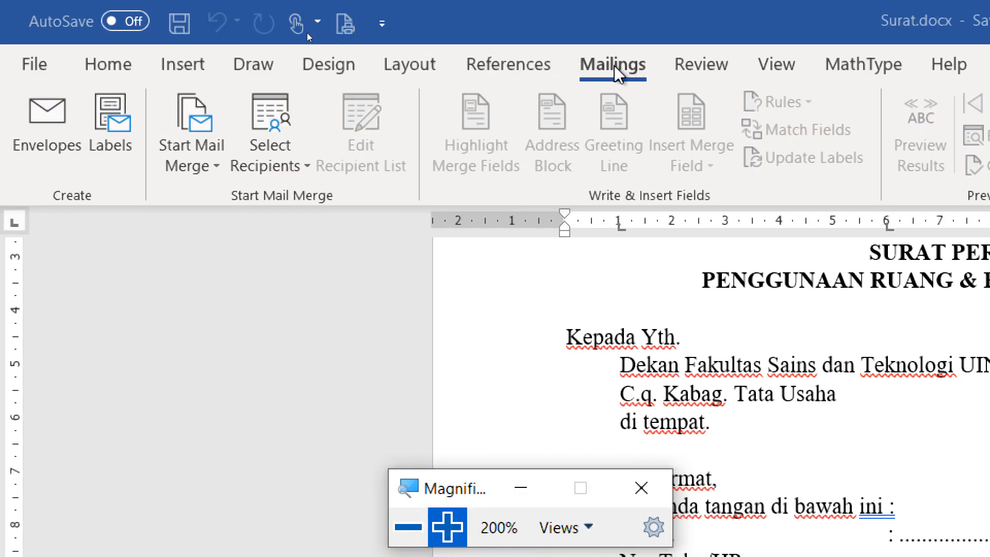
pyautogui.click(275, 164)
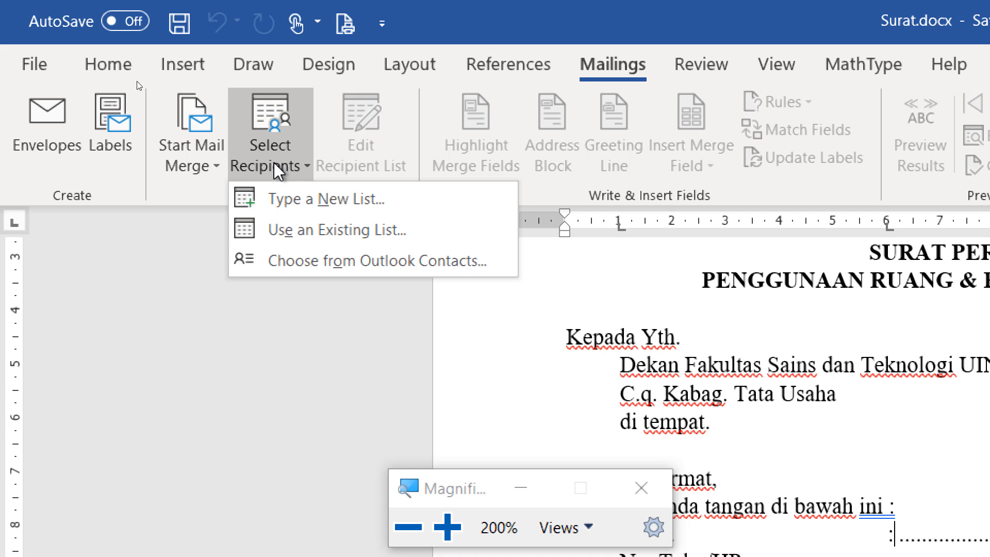
pyautogui.click(323, 237)
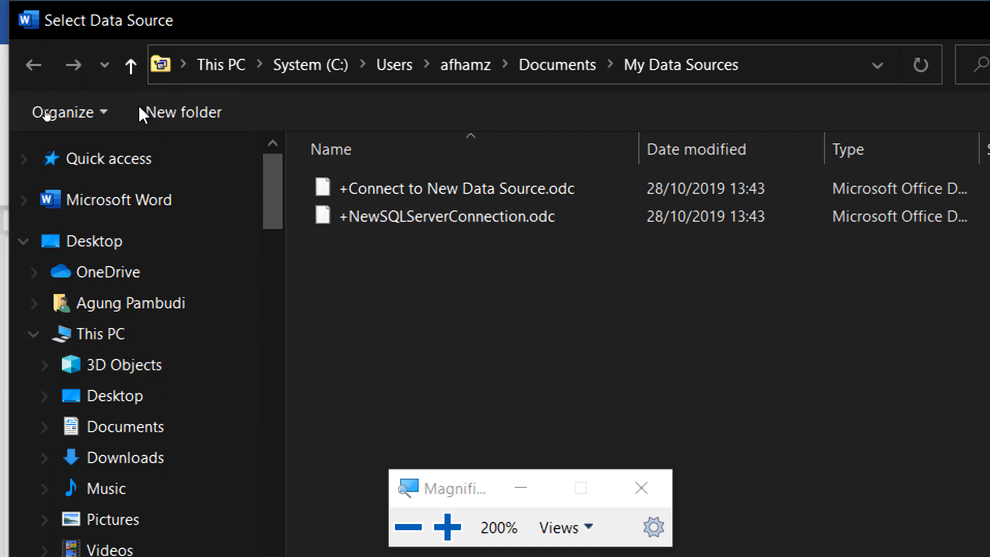
# Open Desktop\Surat\penerima.xlsx as the mail-merge data source
pyautogui.click(135, 401)
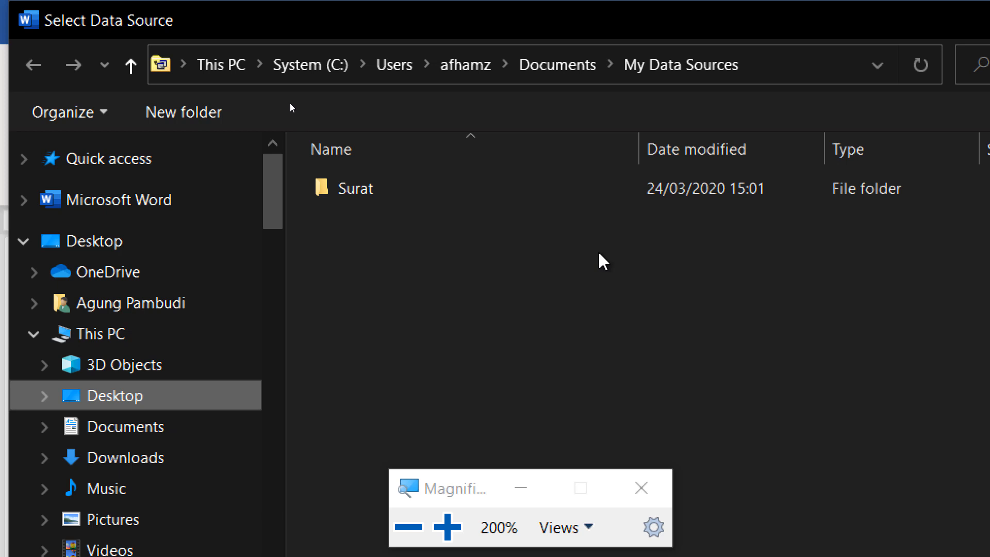
pyautogui.doubleClick(426, 192)
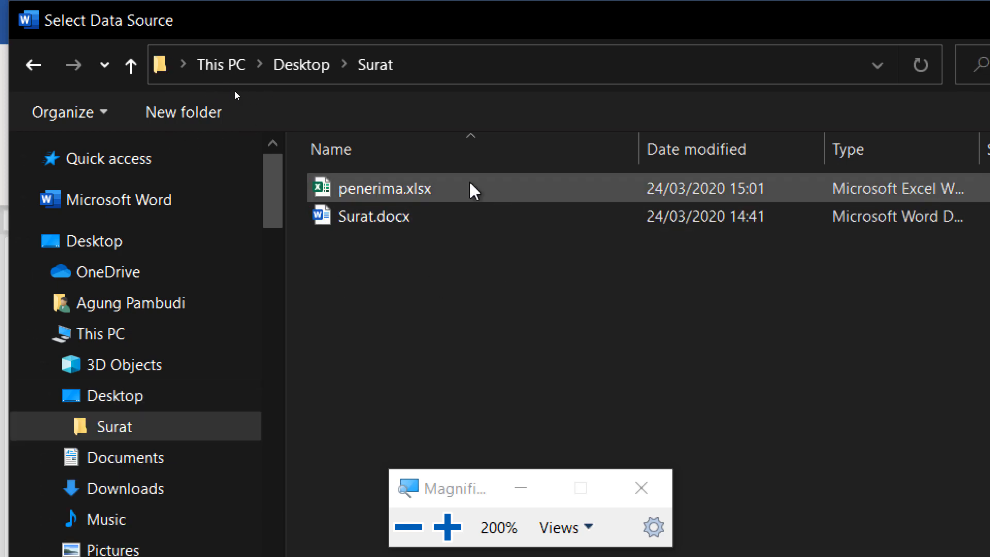
pyautogui.click(462, 192)
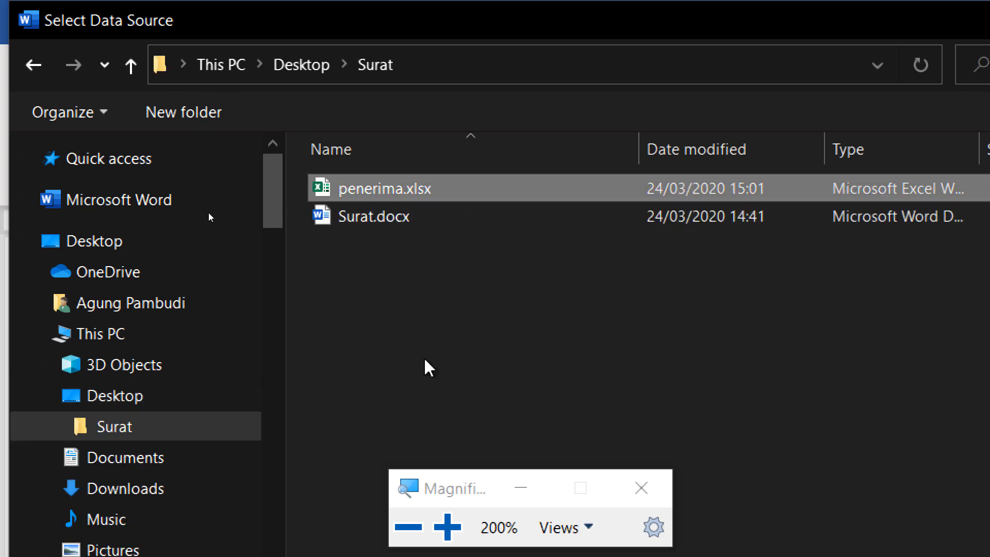
pyautogui.click(404, 528)
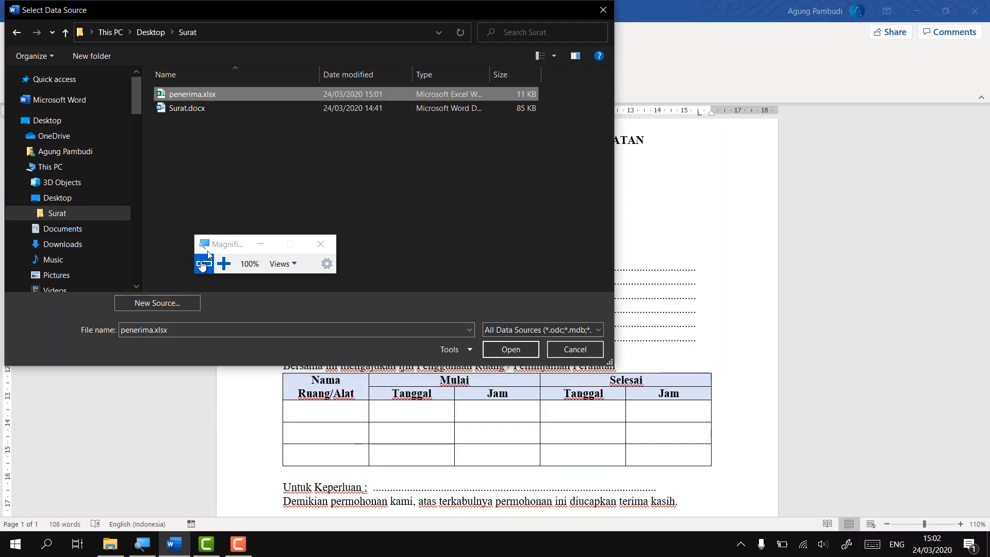
pyautogui.click(496, 347)
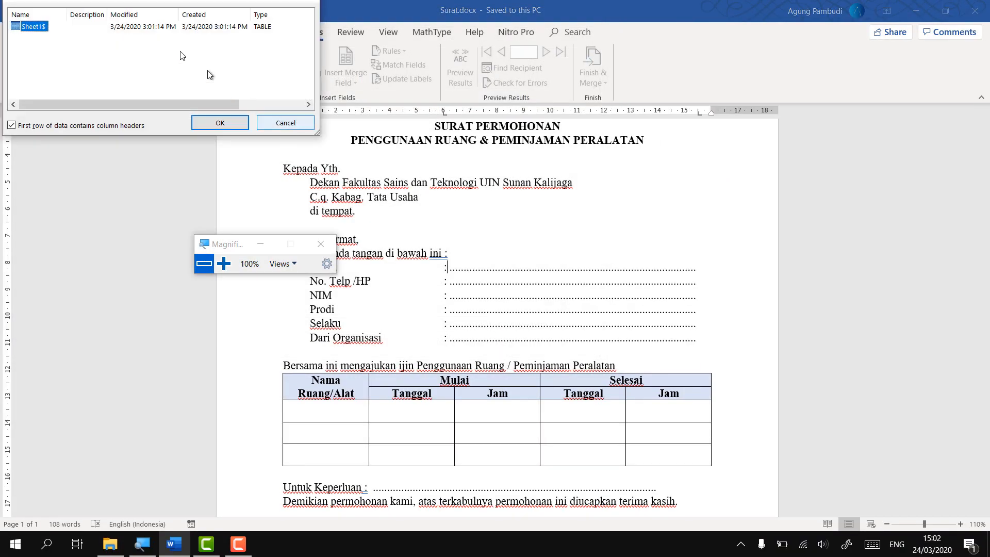
# Pick the Sheet1$ table in Select Table and confirm it
pyautogui.moveTo(132, 1); pyautogui.dragTo(474, 198)
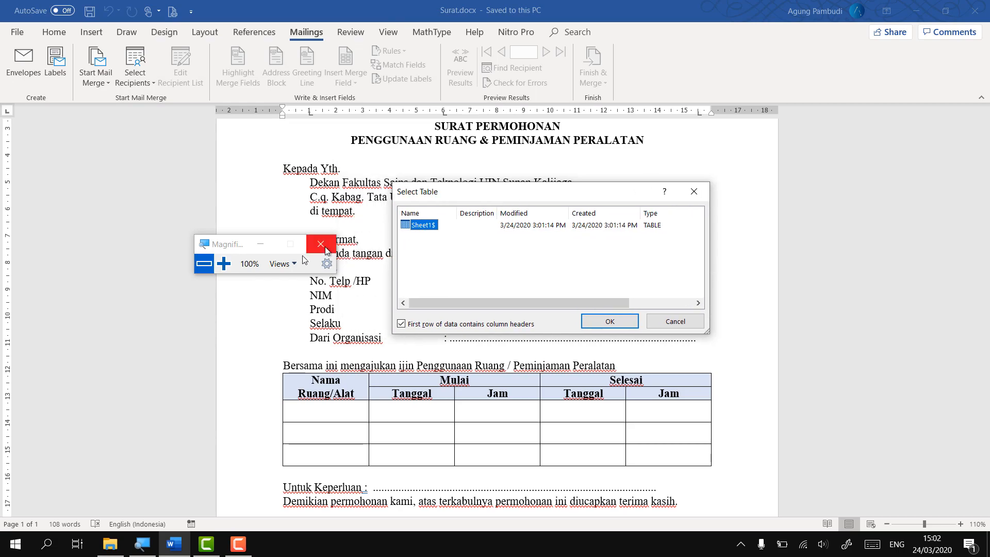
pyautogui.click(224, 264)
pyautogui.moveTo(235, 227); pyautogui.dragTo(858, 499)
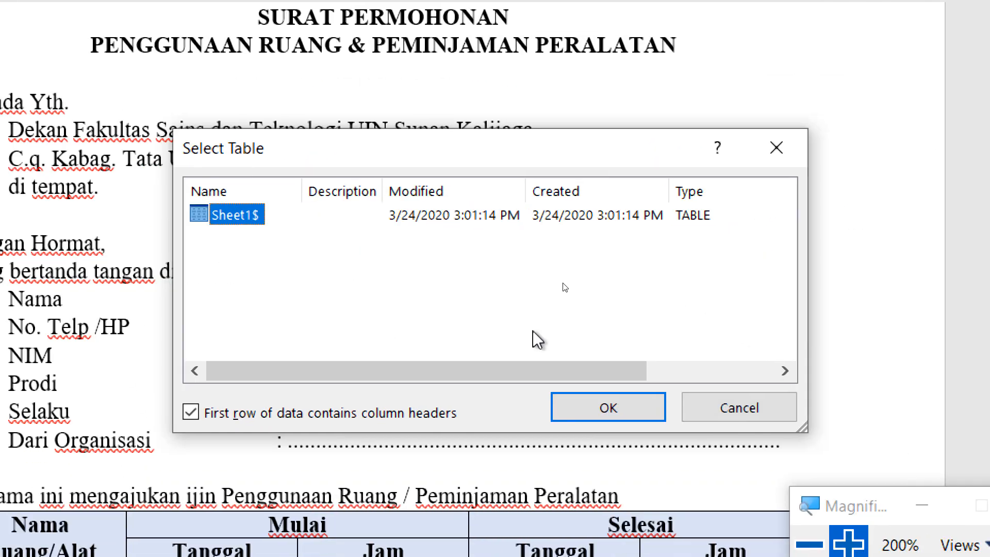
pyautogui.moveTo(447, 141); pyautogui.dragTo(335, 101)
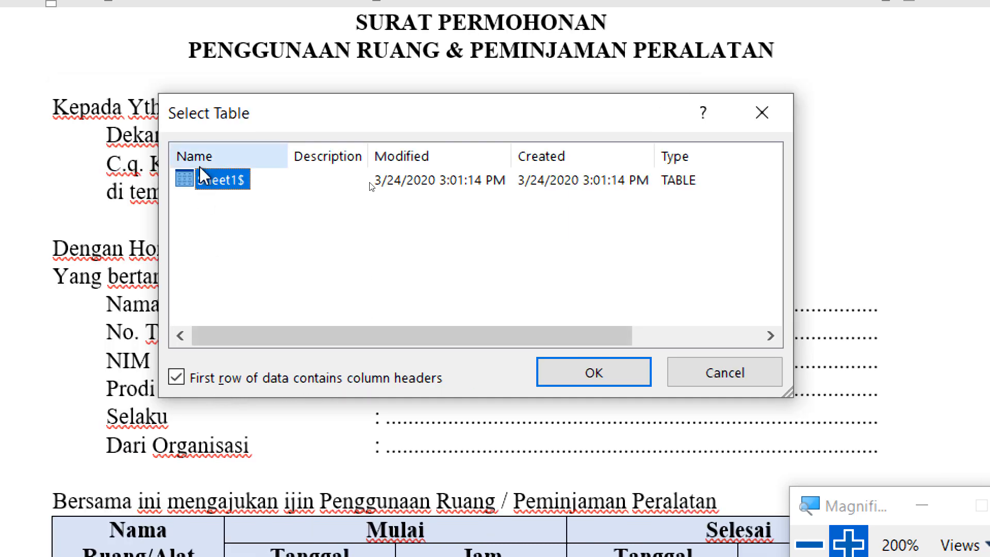
pyautogui.click(587, 381)
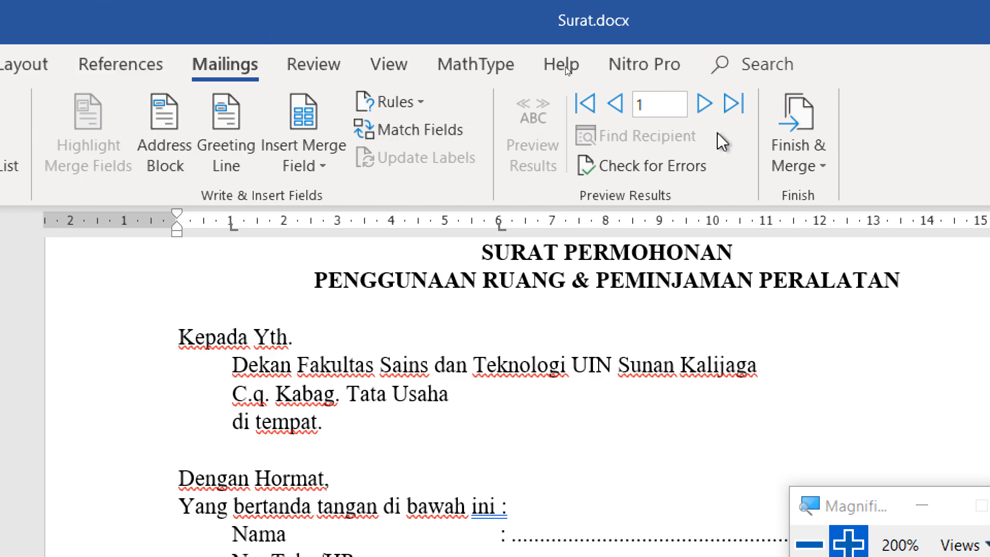
# Zoom the letter from 110% to 160% and scroll to the Nama–Dari Organisasi lines
pyautogui.moveTo(868, 499); pyautogui.dragTo(612, 302)
pyautogui.click(553, 350)
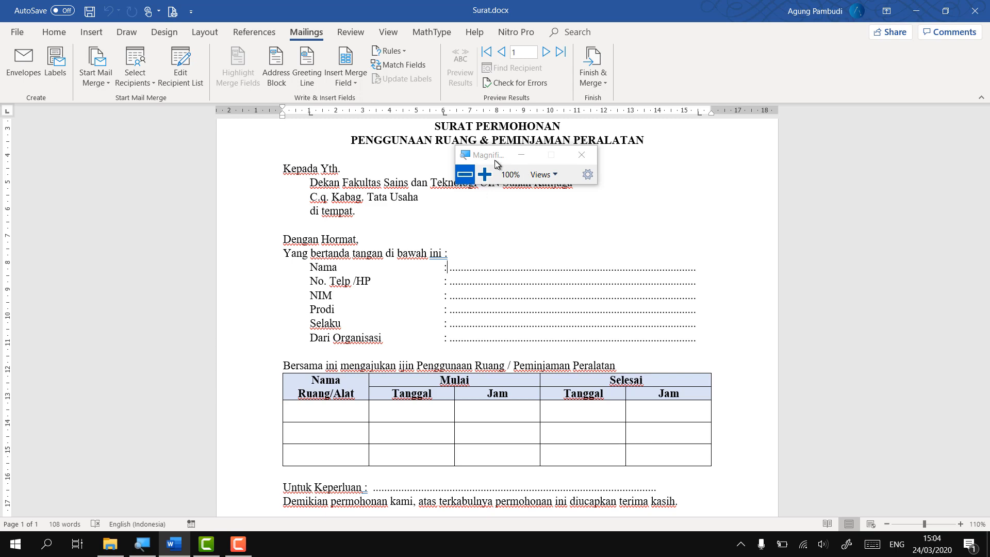
pyautogui.moveTo(496, 164); pyautogui.dragTo(856, 271)
pyautogui.scroll(2, 568, 344)
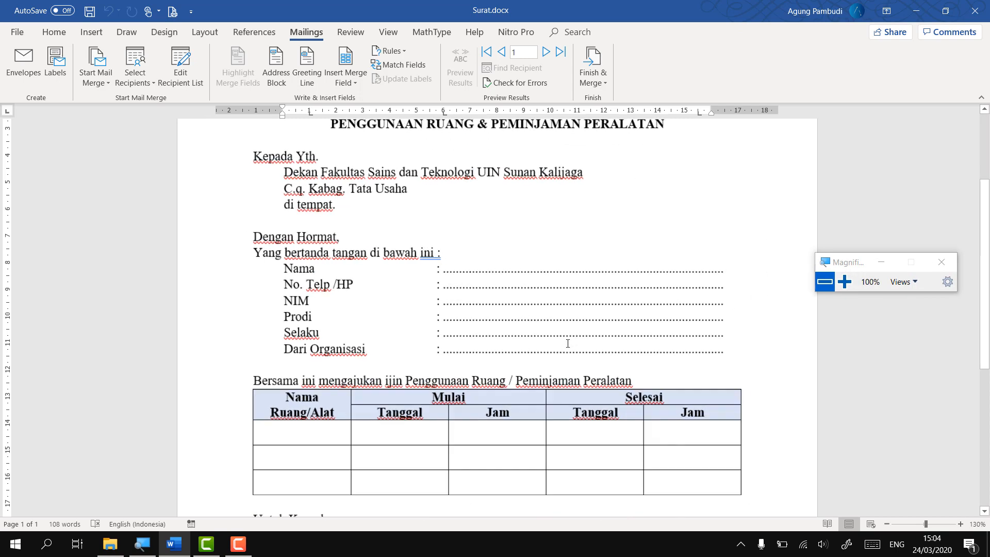
pyautogui.scroll(3, 568, 344)
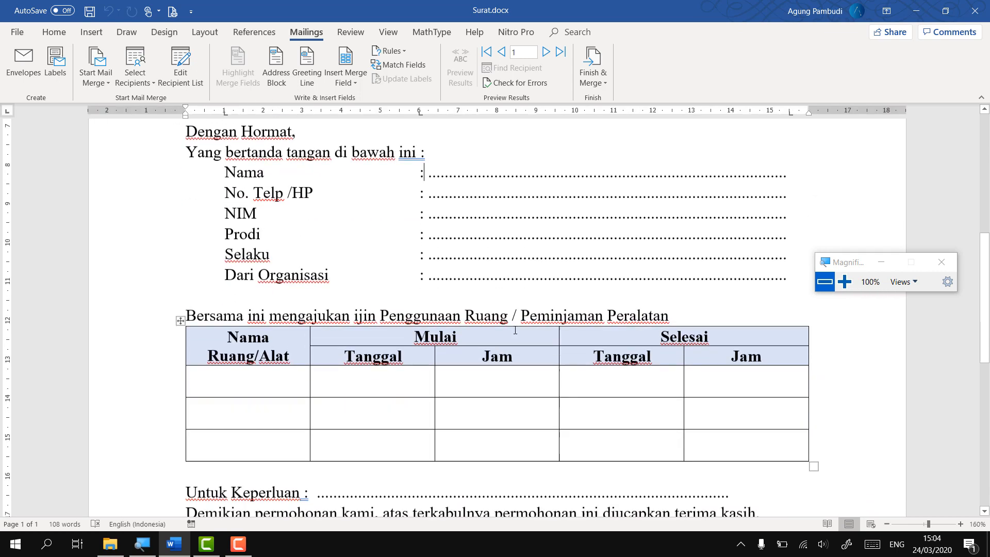
pyautogui.scroll(1, 618, 288)
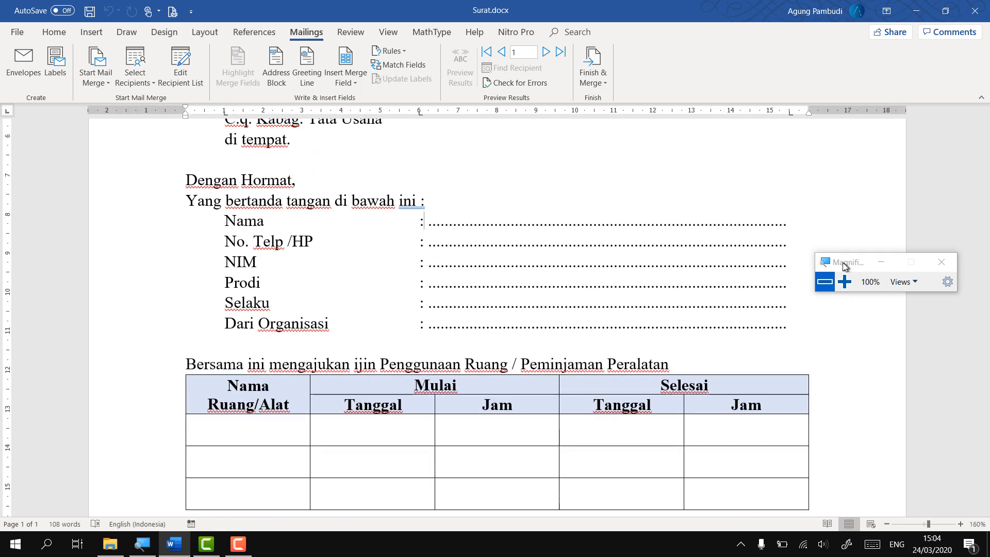
pyautogui.moveTo(846, 265); pyautogui.dragTo(865, 377)
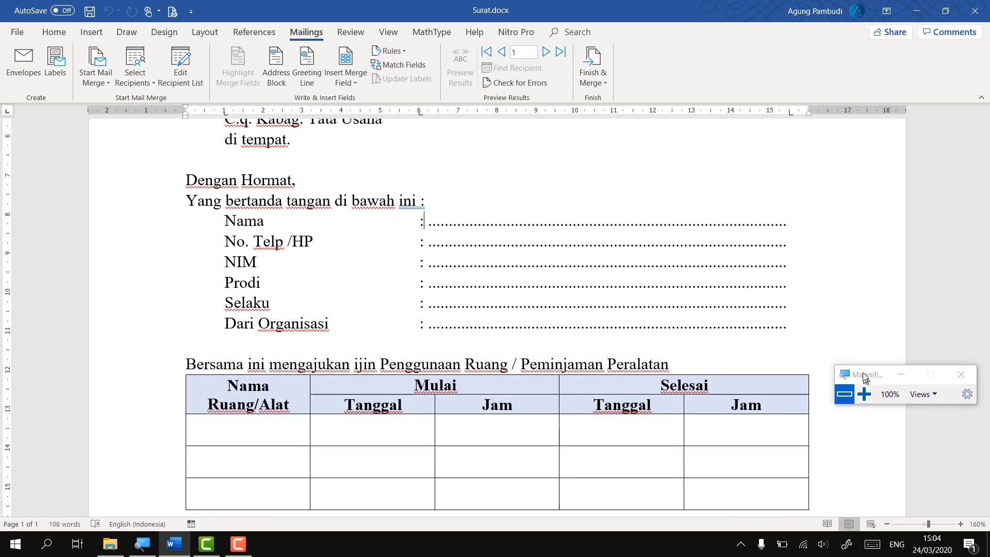
# Delete the dotted leaders after Nama, No. Telp /HP, Selaku and the other detail lines
pyautogui.press('BackSpace')
pyautogui.click(794, 245)
pyautogui.press('BackSpace')
pyautogui.press('BackSpace')
pyautogui.click(794, 264)
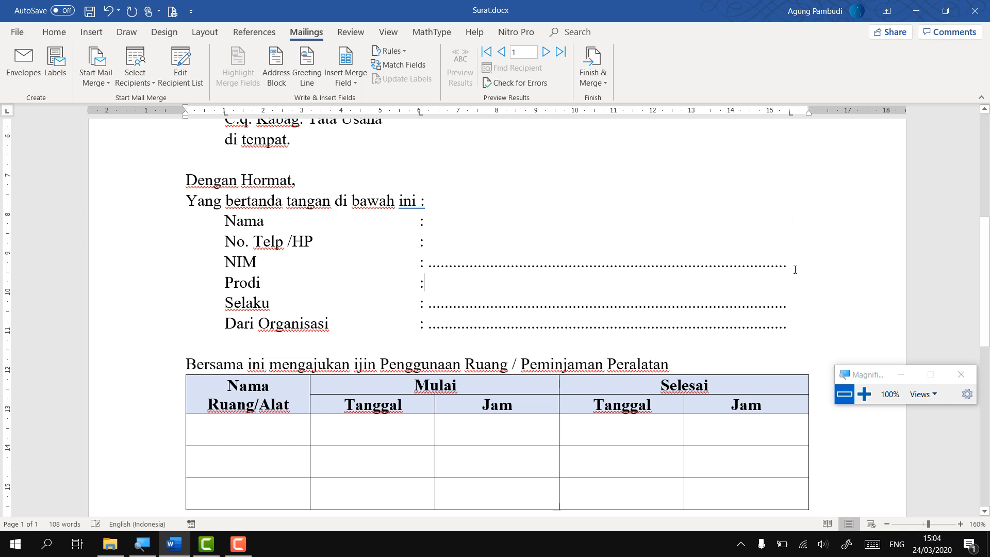
pyautogui.press('BackSpace')
pyautogui.click(797, 304)
pyautogui.press('BackSpace')
pyautogui.click(791, 325)
# Move the tab stop for the Nama–Dari Organisasi lines from 6 to 5
pyautogui.moveTo(431, 322); pyautogui.dragTo(264, 220)
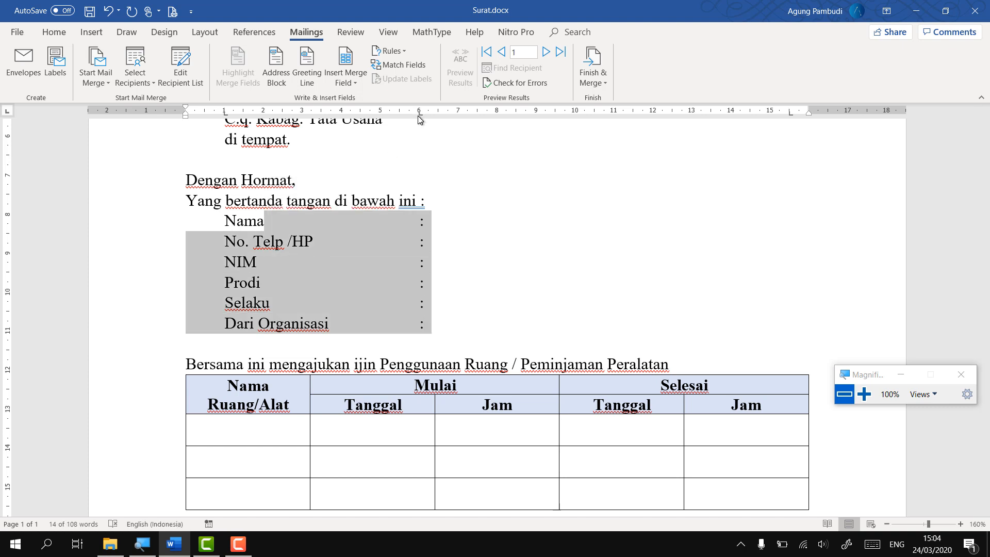
pyautogui.moveTo(419, 117); pyautogui.dragTo(382, 113)
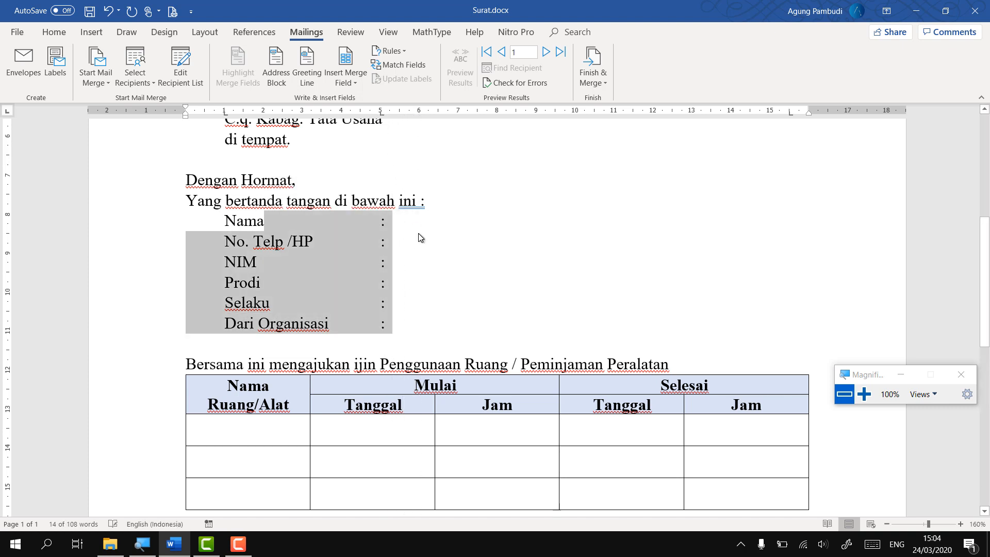
pyautogui.click(403, 220)
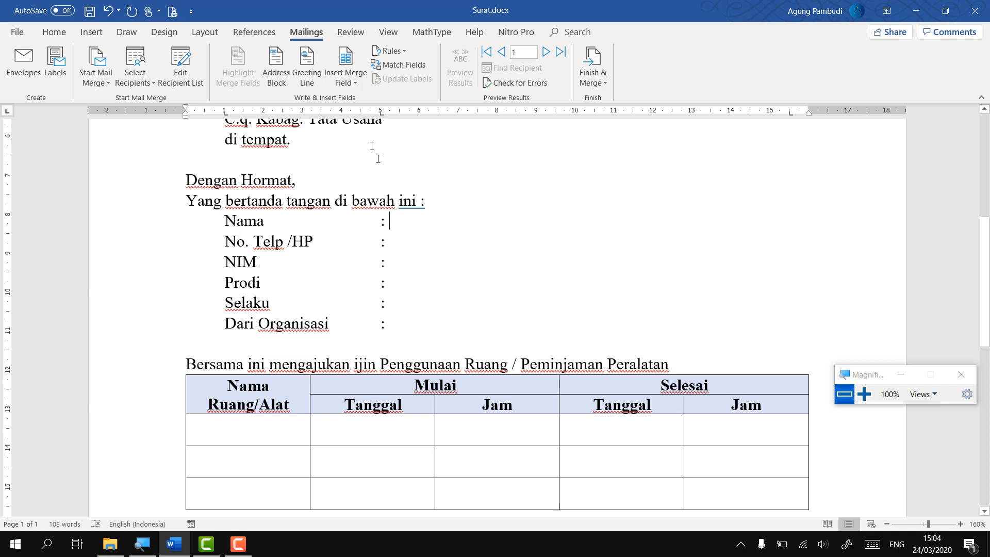
# Insert the «nama_mhs», «telp» and «nim» merge fields after Nama, No. Telp /HP and NIM
pyautogui.click(343, 83)
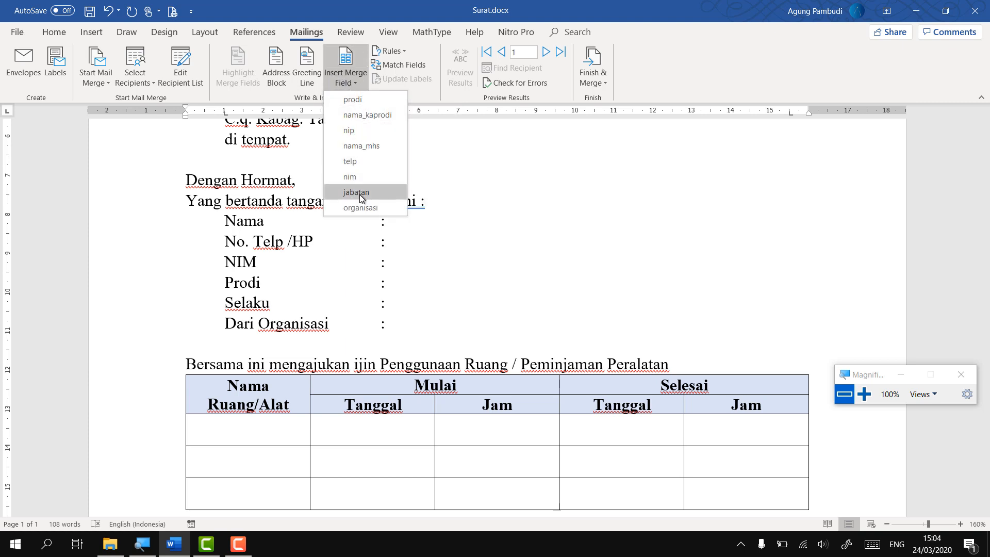
pyautogui.click(370, 150)
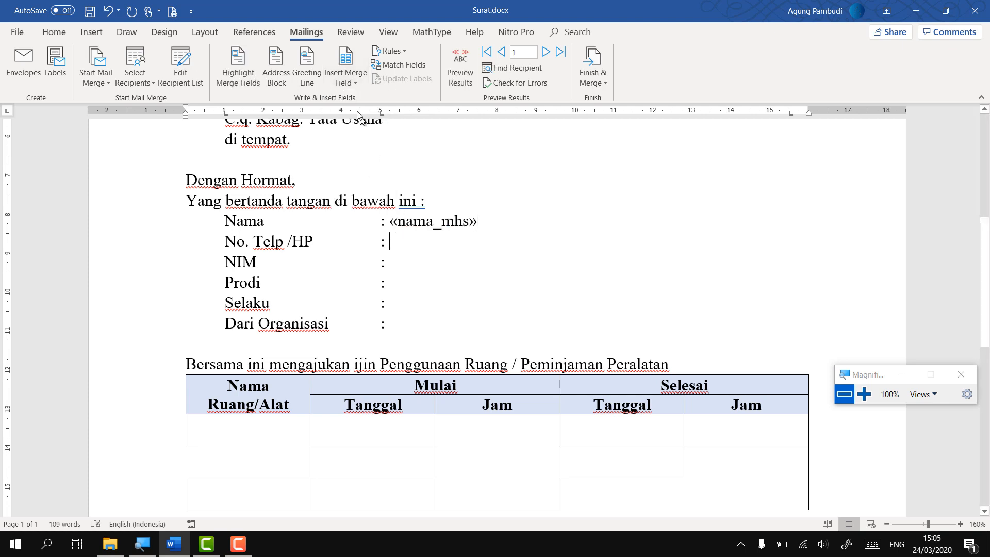
pyautogui.click(345, 80)
pyautogui.click(354, 165)
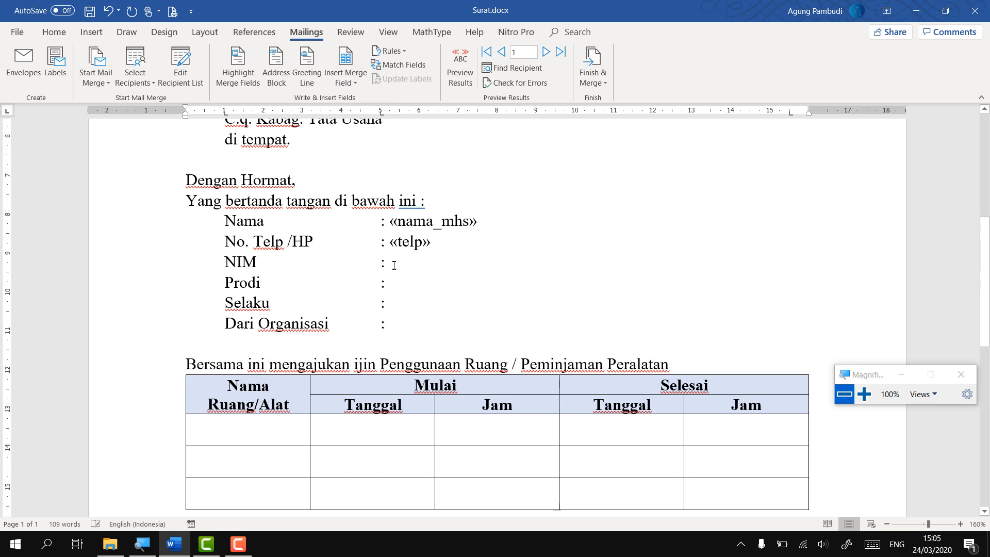
pyautogui.click(351, 84)
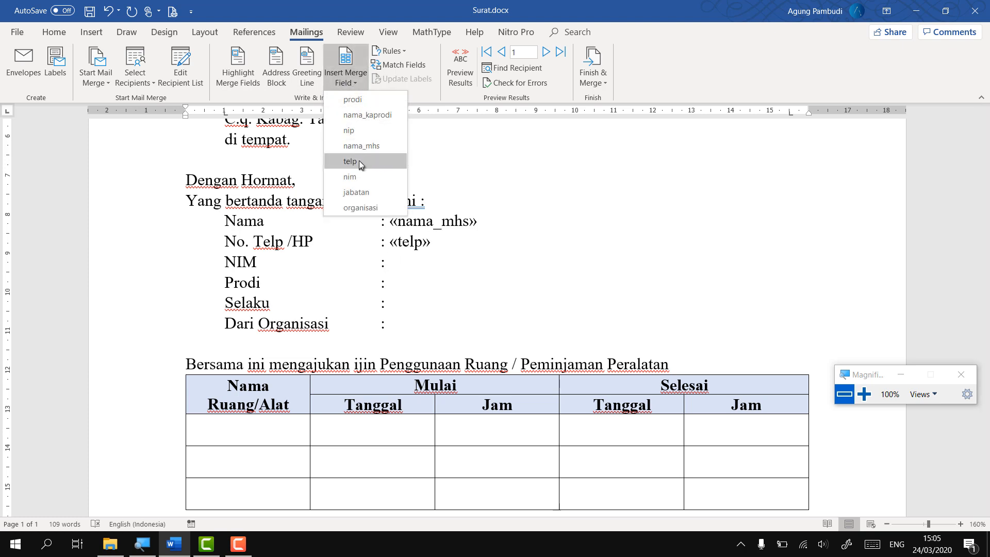
pyautogui.click(350, 177)
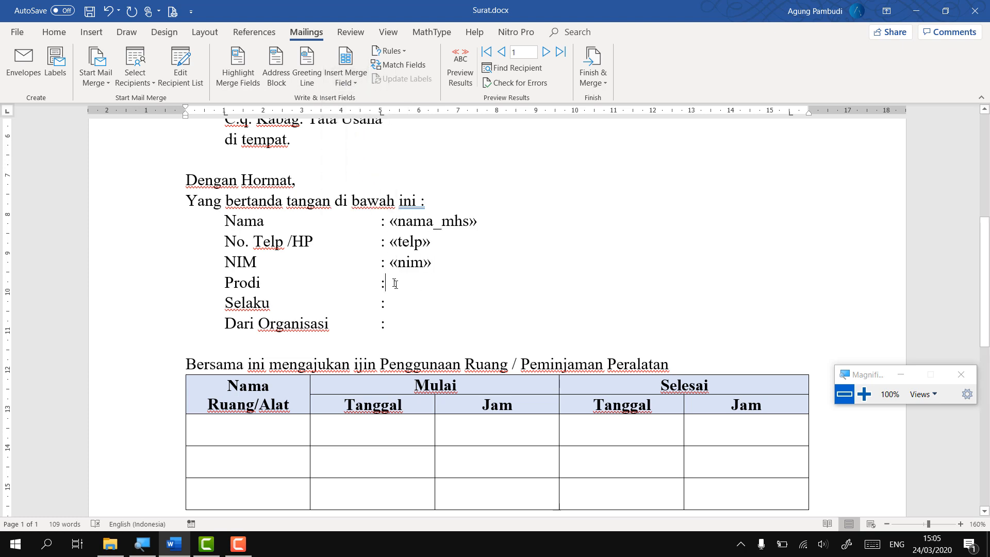
# Insert the «prodi», «jabatan» and «organisasi» merge fields after Prodi, Selaku and Dari Organisasi
pyautogui.click(351, 83)
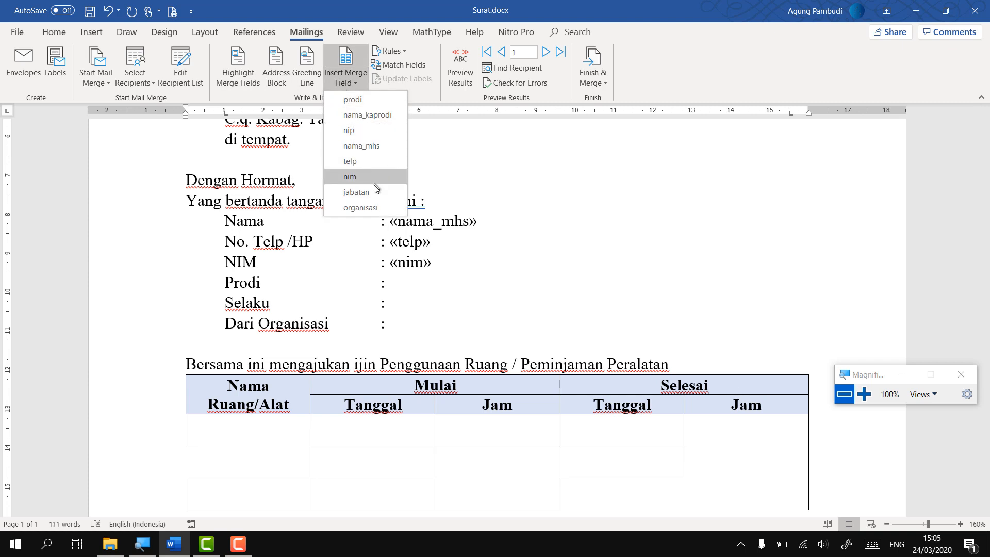
pyautogui.press('Escape')
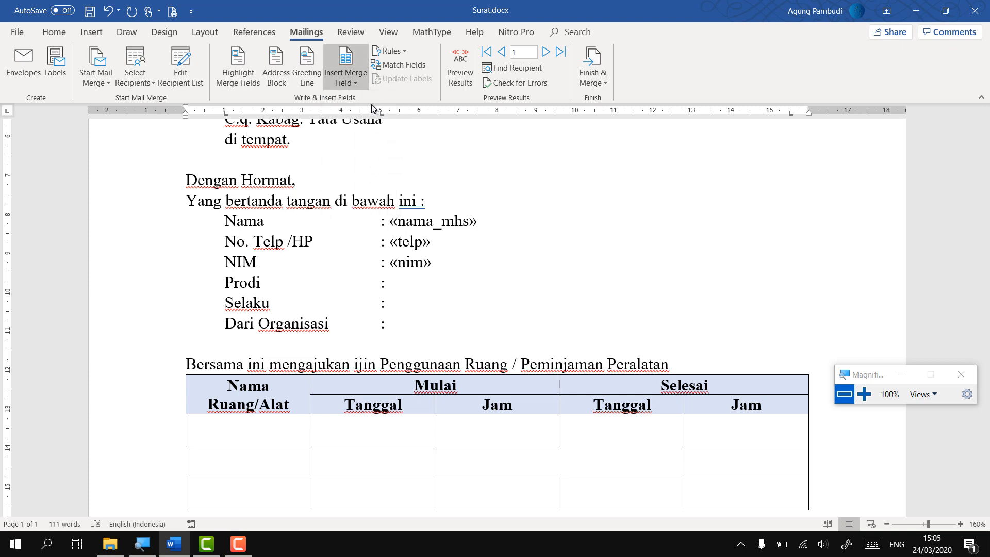
pyautogui.click(346, 80)
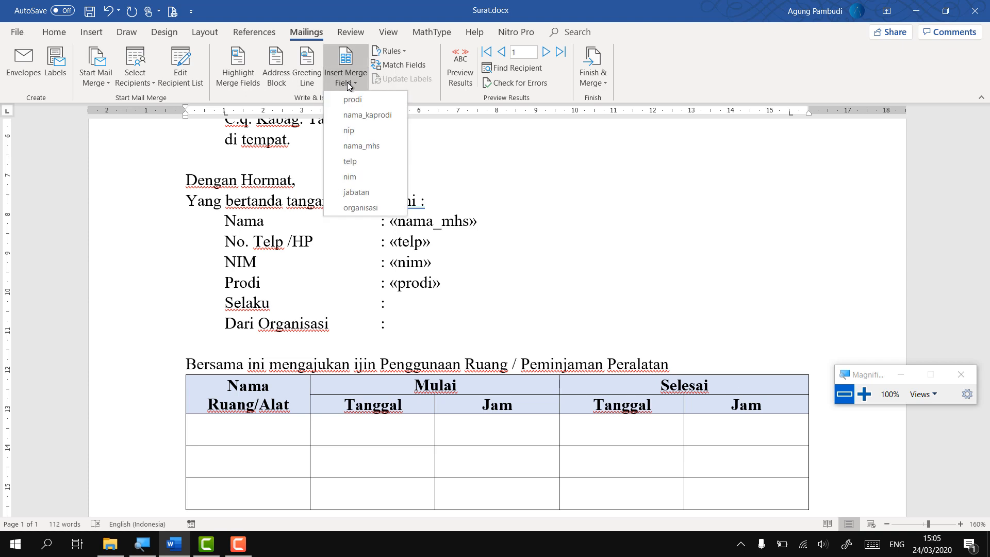
pyautogui.click(372, 197)
pyautogui.click(398, 322)
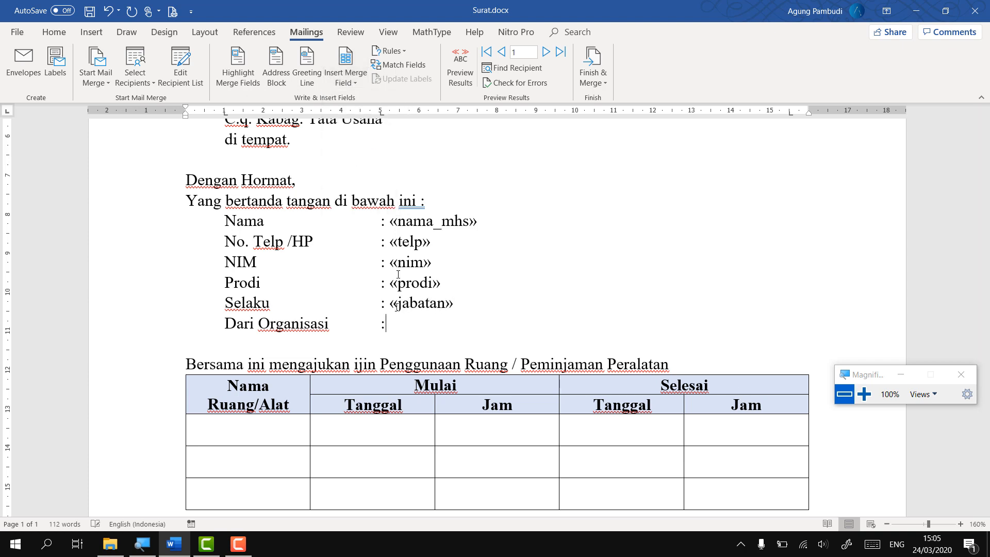
pyautogui.click(347, 80)
pyautogui.click(361, 206)
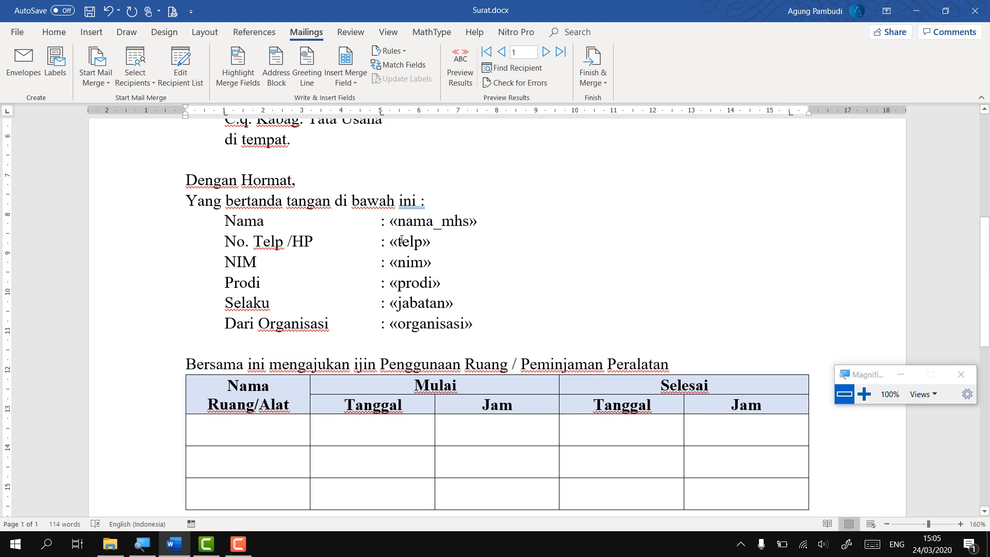
pyautogui.scroll(-8, 361, 294)
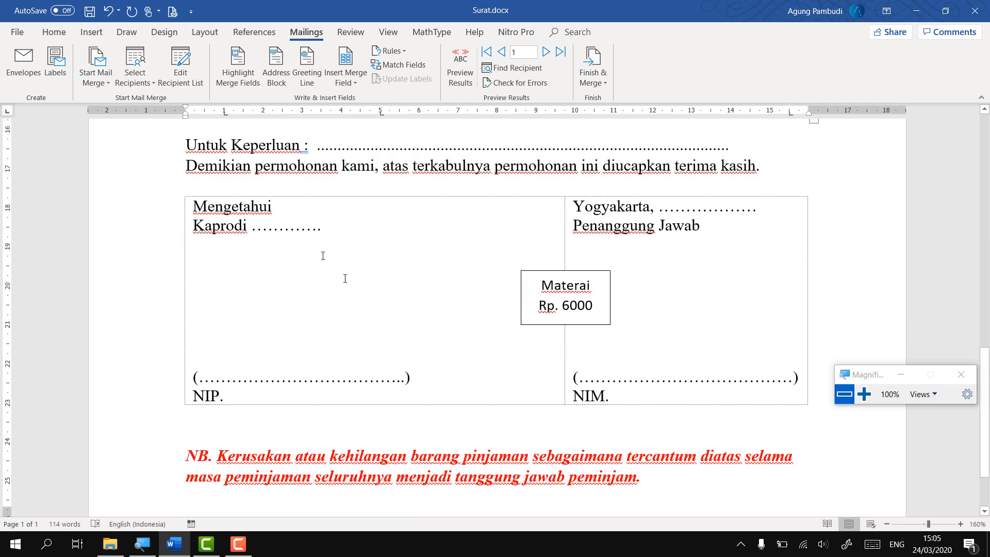
# Insert «prodi» after Kaprodi and replace the head's dotted name line with «nama_kaprodi»
pyautogui.doubleClick(309, 229)
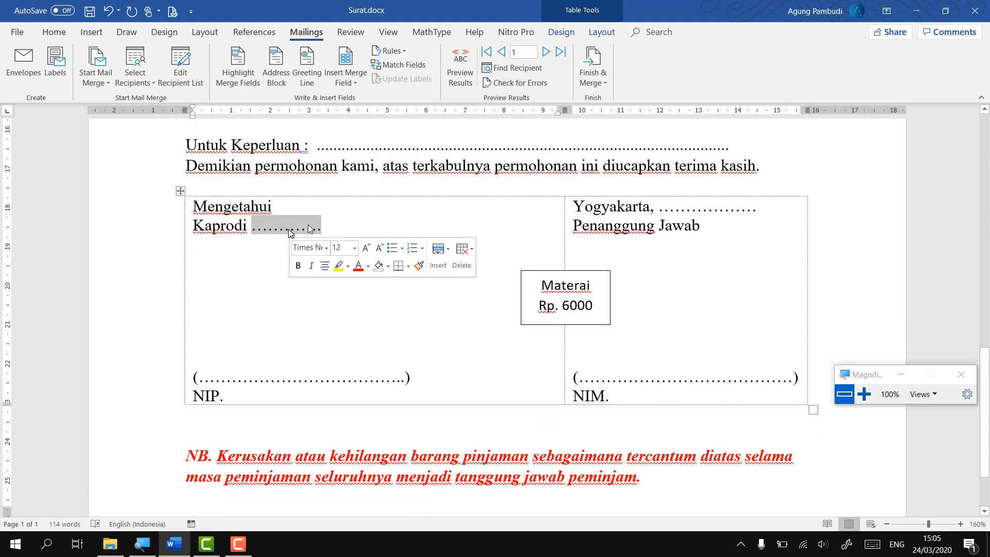
pyautogui.click(346, 77)
pyautogui.click(355, 100)
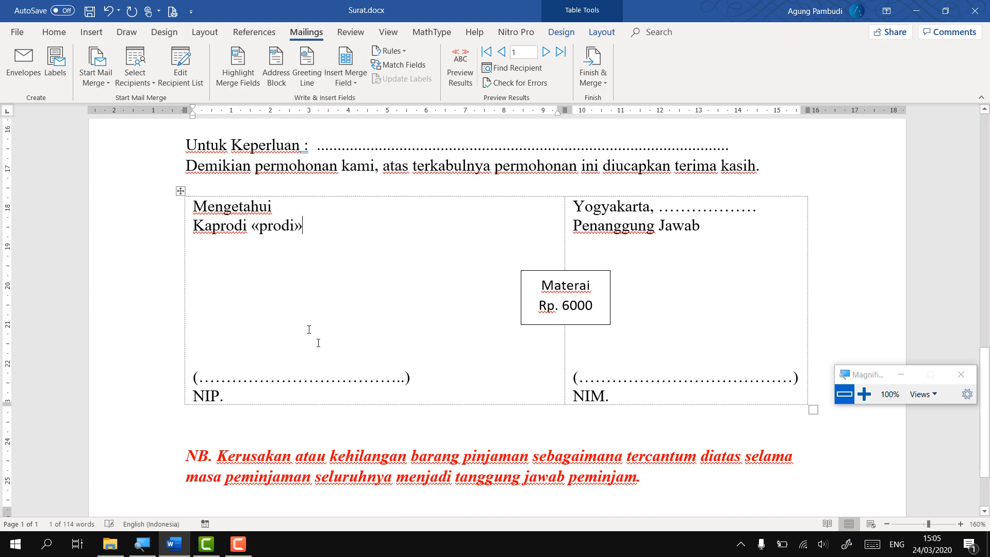
pyautogui.moveTo(405, 380); pyautogui.dragTo(201, 375)
pyautogui.click(346, 78)
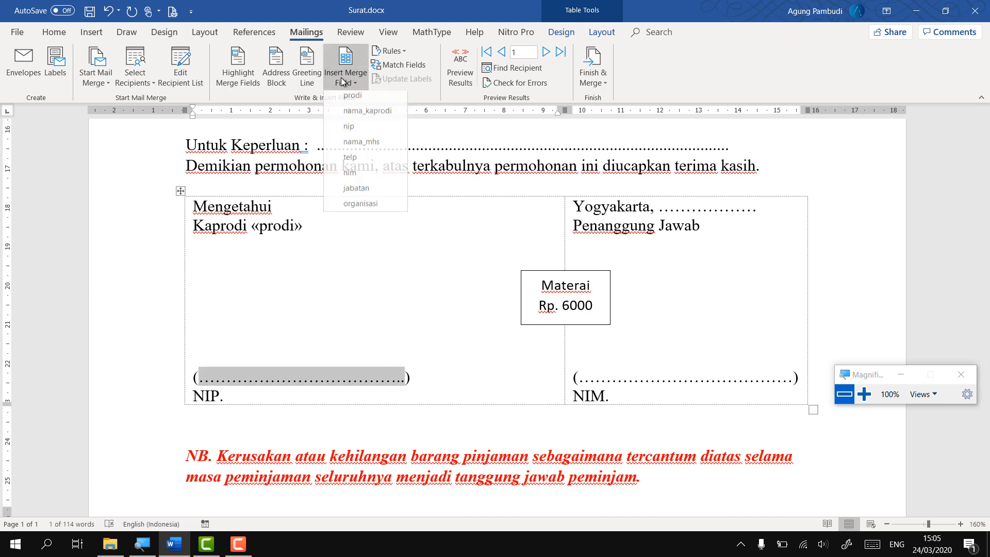
pyautogui.click(367, 114)
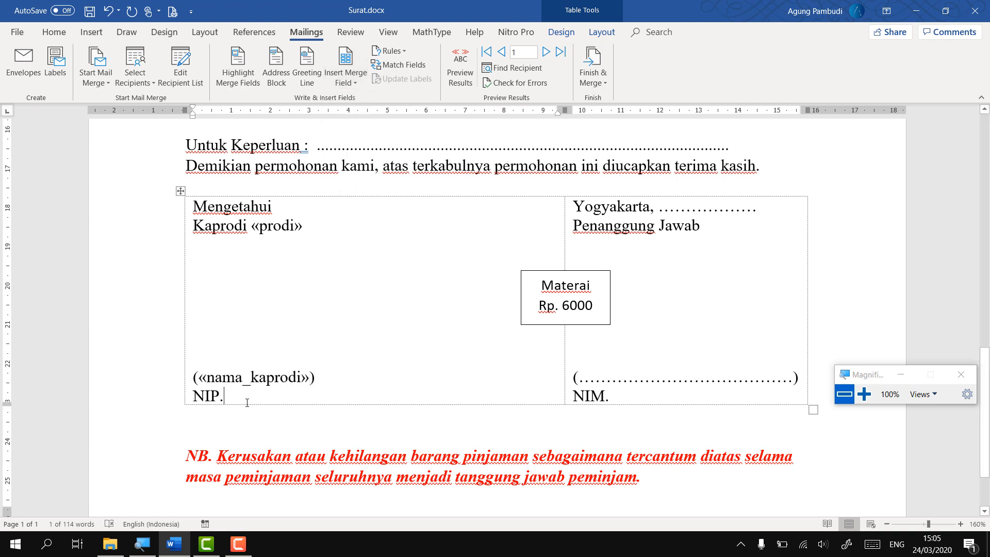
# Insert «nip» after NIP, «nama_mhs» in the applicant's brackets, and «nim» after NIM
pyautogui.click(345, 78)
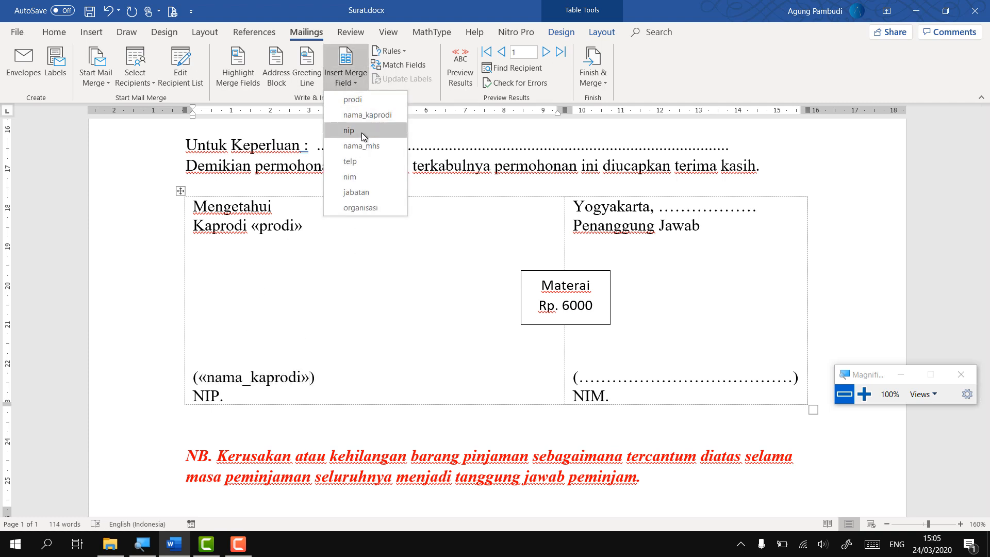
pyautogui.click(363, 131)
pyautogui.moveTo(794, 378); pyautogui.dragTo(583, 380)
pyautogui.click(346, 72)
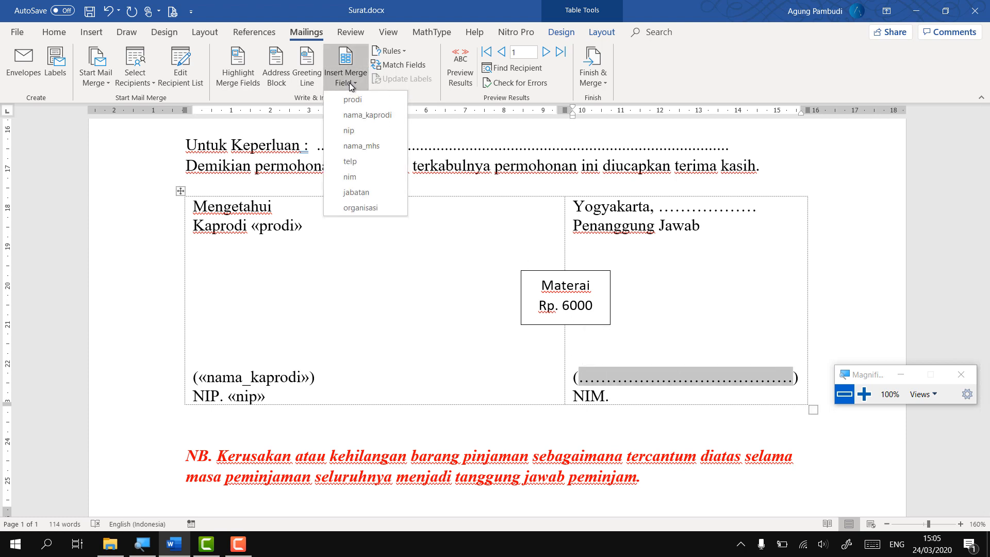
pyautogui.click(367, 145)
pyautogui.click(638, 401)
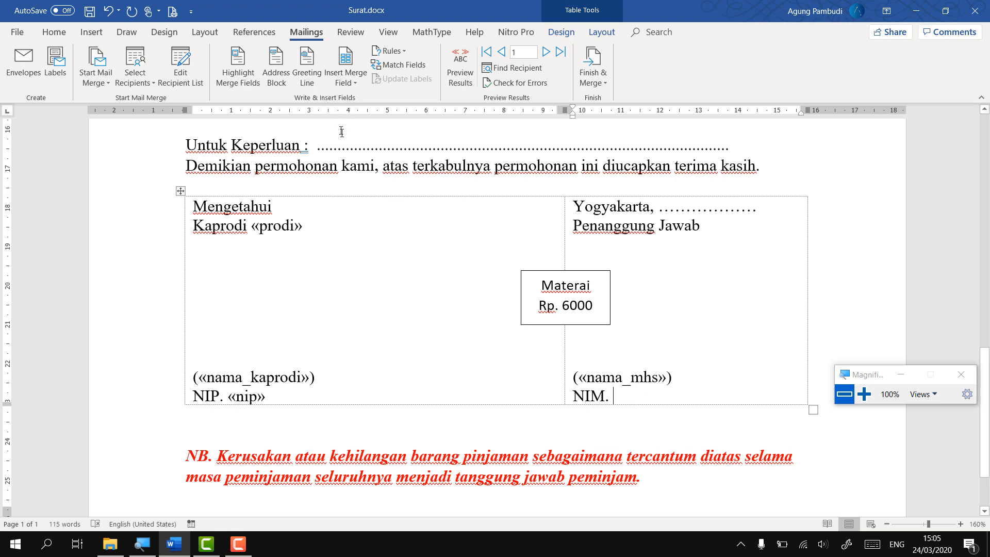
pyautogui.click(355, 82)
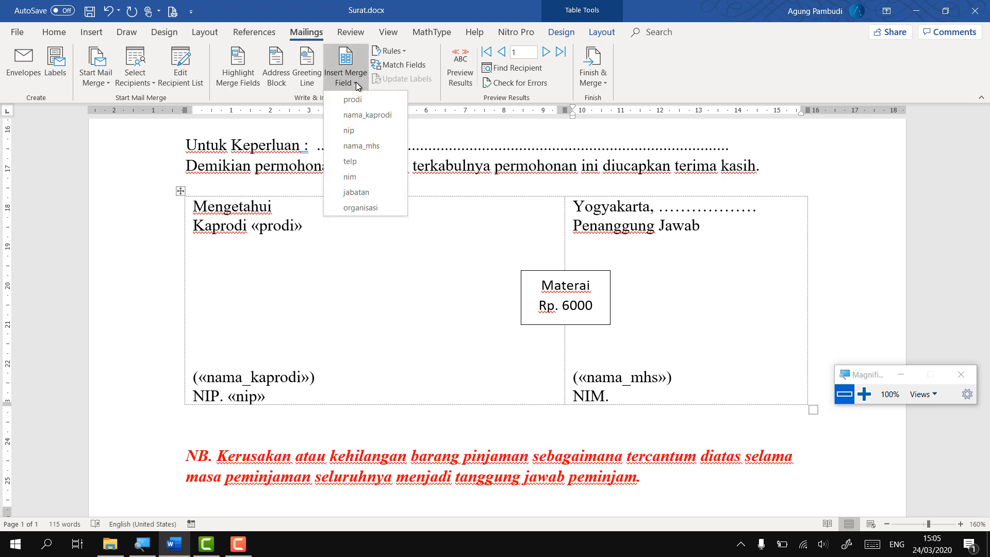
pyautogui.click(363, 177)
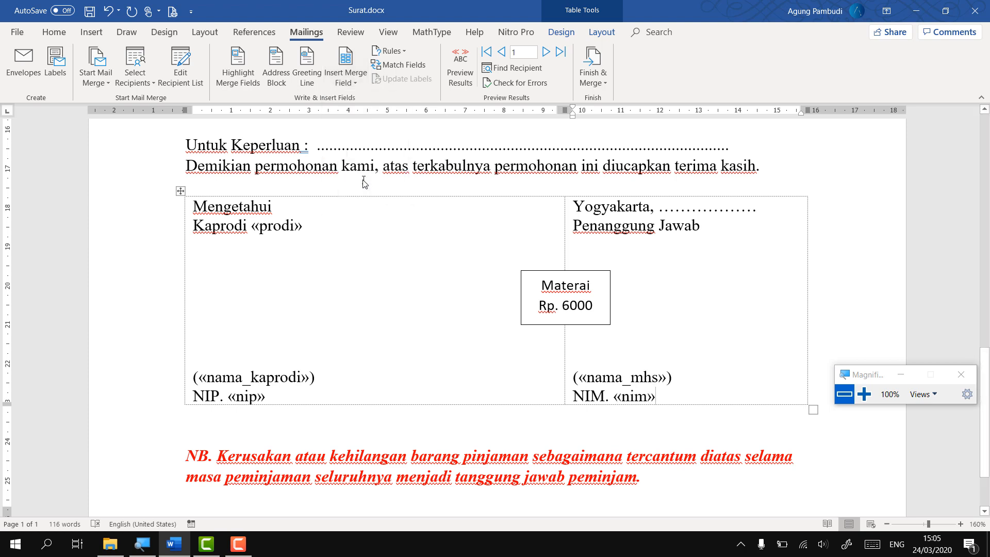
pyautogui.keyDown('ctrl'); pyautogui.scroll(-4, 636, 338); pyautogui.keyUp('ctrl')
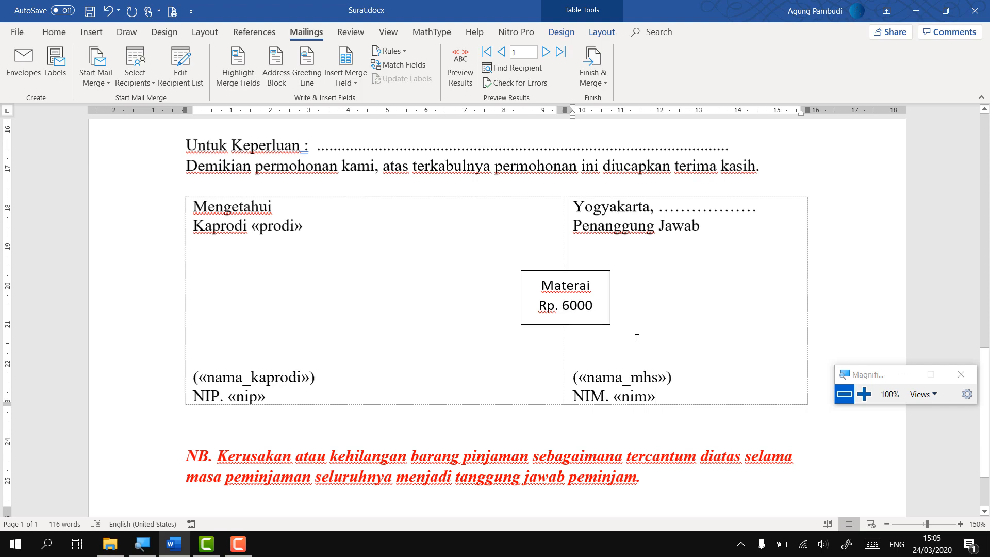
pyautogui.scroll(6, 636, 336)
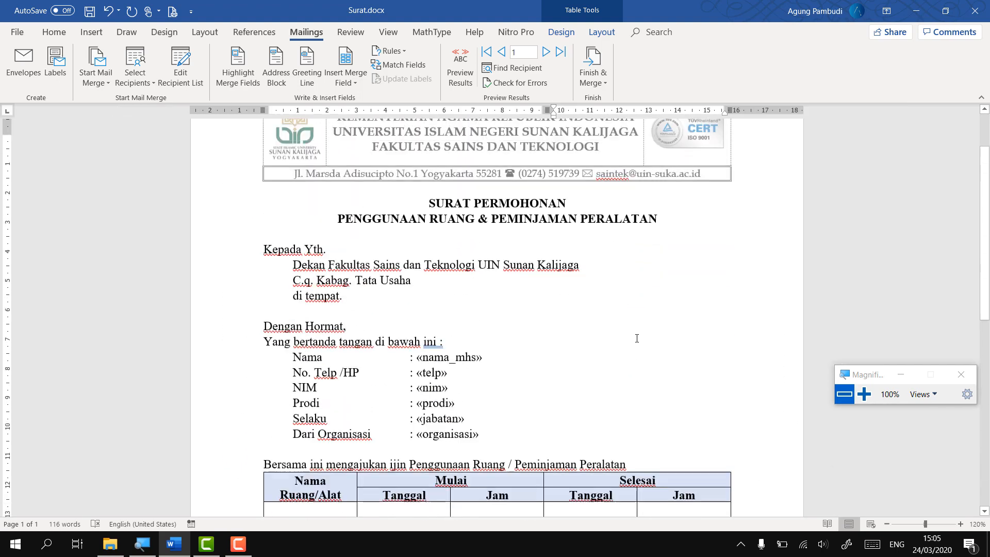
pyautogui.scroll(-5, 583, 360)
pyautogui.scroll(3, 523, 368)
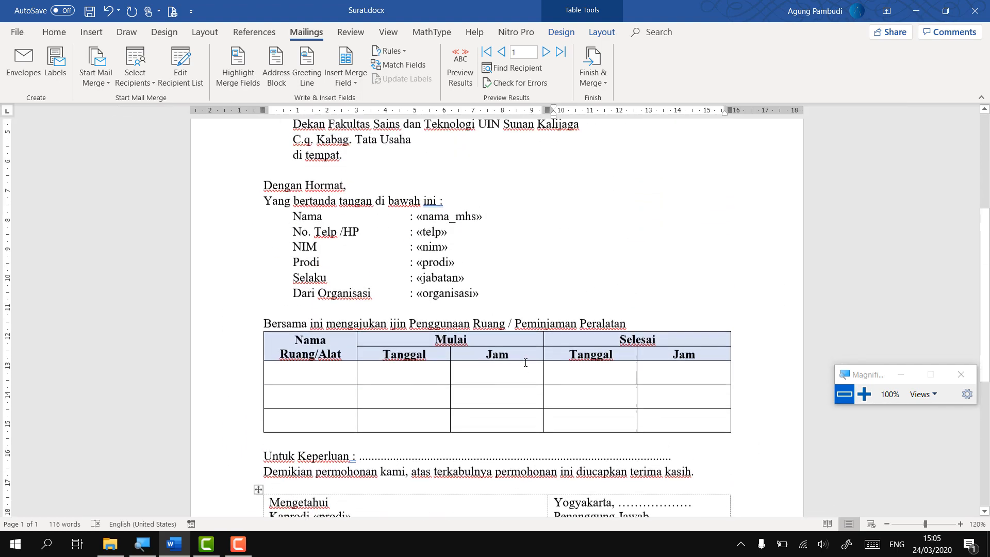
pyautogui.scroll(-3, 493, 336)
pyautogui.keyDown('ctrl'); pyautogui.scroll(1, 494, 335); pyautogui.keyUp('ctrl')
pyautogui.keyDown('ctrl'); pyautogui.scroll(2, 494, 335); pyautogui.keyUp('ctrl')
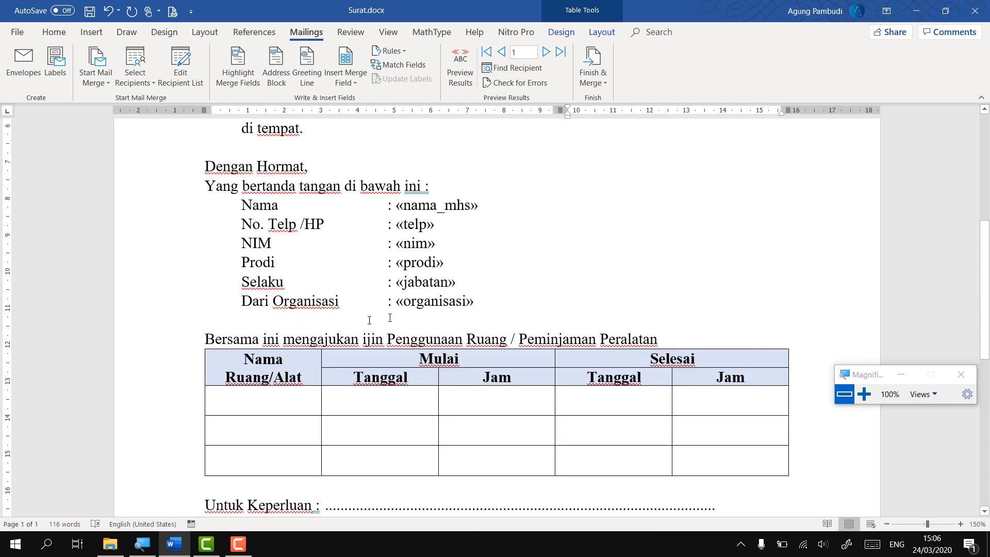
pyautogui.click(864, 394)
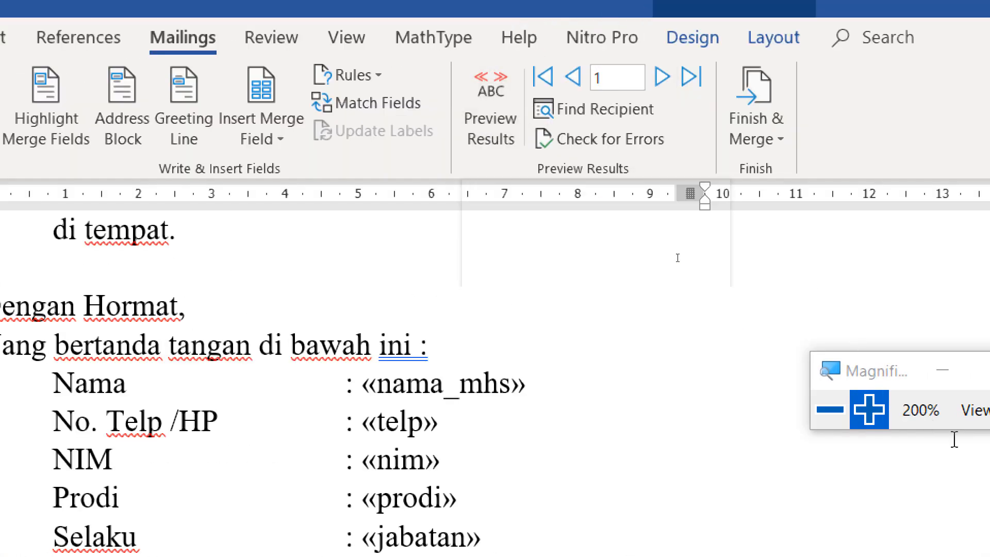
pyautogui.click(830, 409)
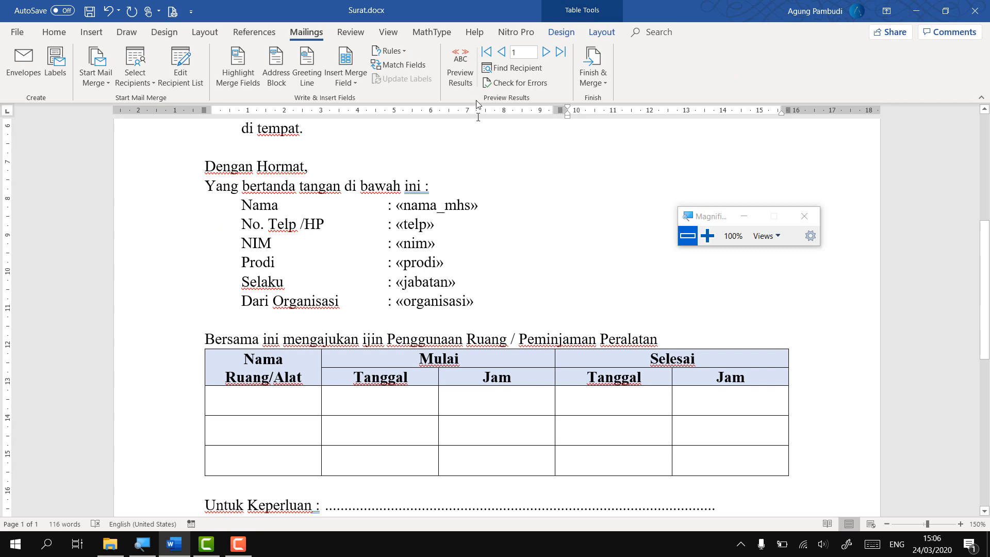
# Preview recipient 1's letter, showing details like Teknik Informatika and Ketua, and scroll through it
pyautogui.click(460, 77)
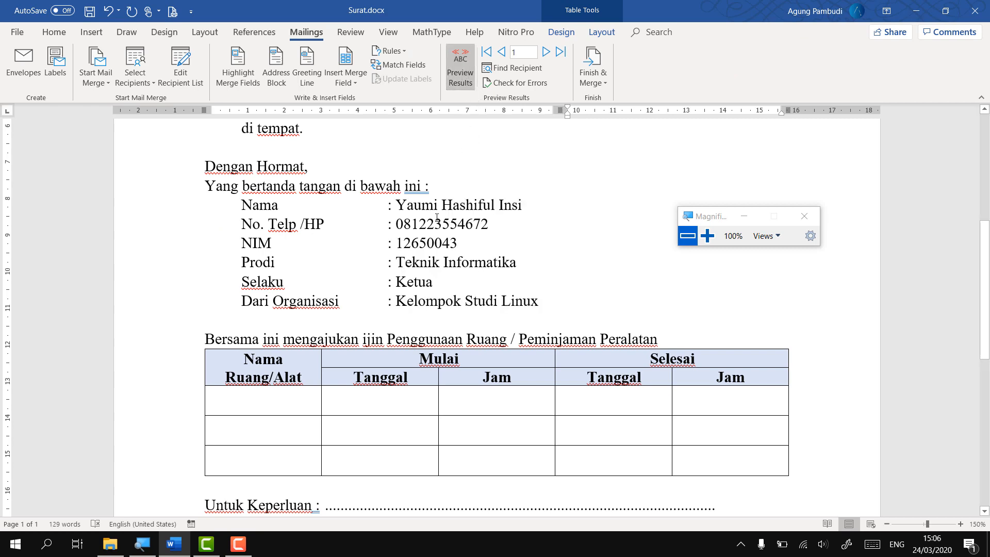
pyautogui.scroll(-10, 435, 271)
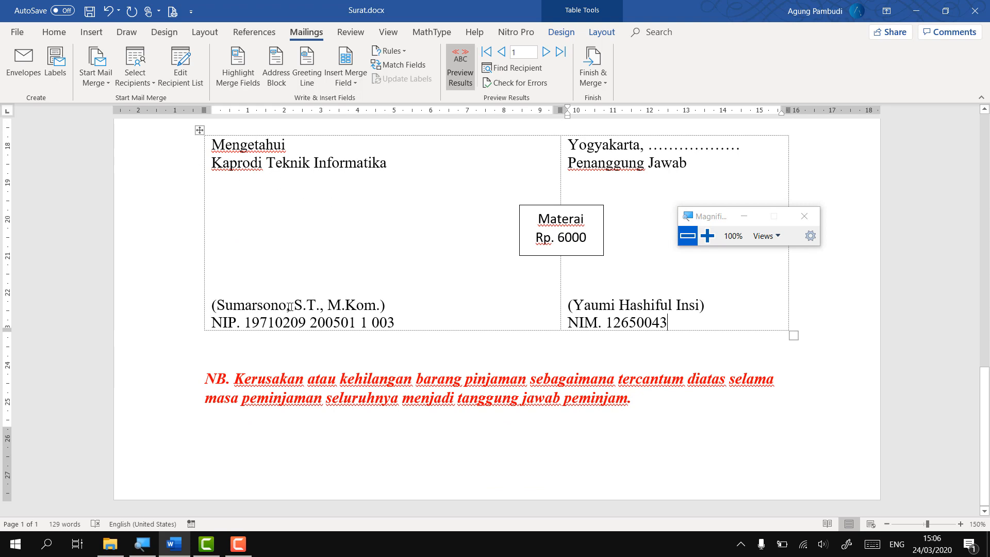
pyautogui.scroll(15, 654, 311)
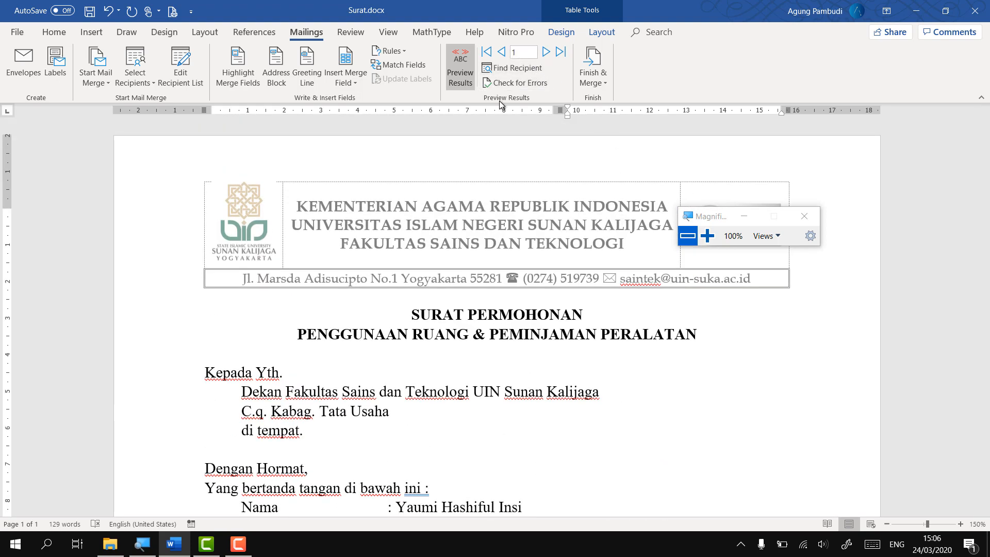
pyautogui.scroll(-3, 493, 246)
pyautogui.scroll(-3, 493, 247)
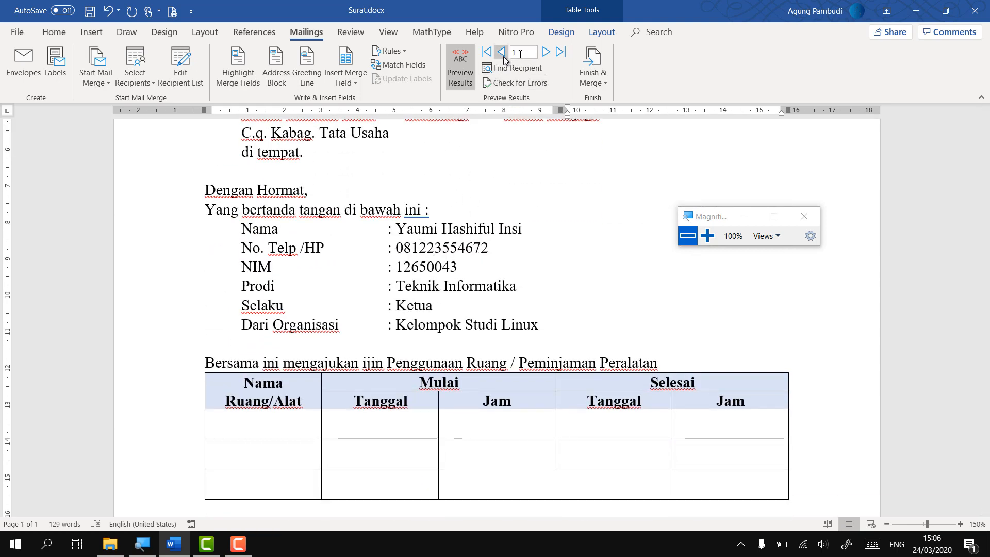
# Advance the merge preview to recipient 2 and scroll through the letter
pyautogui.click(547, 53)
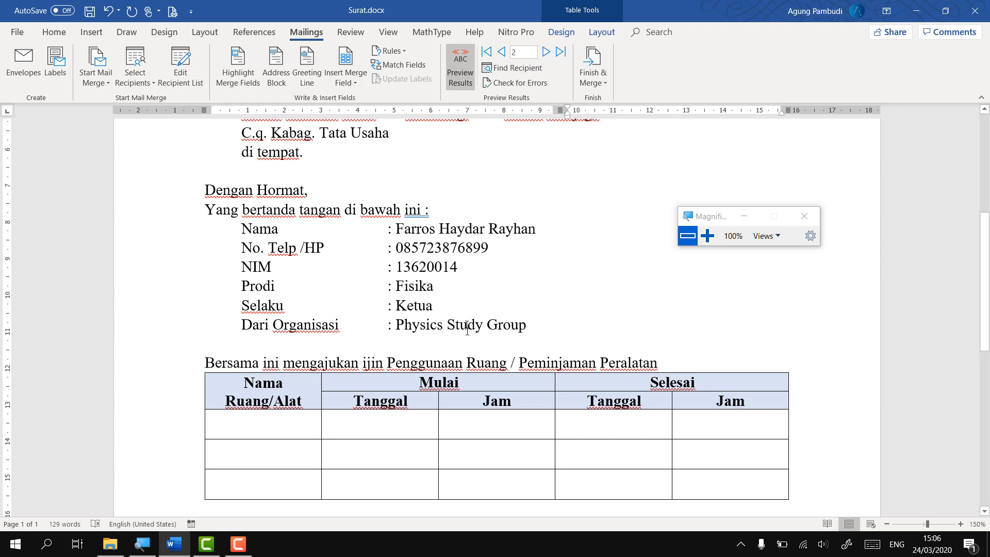
pyautogui.scroll(-7, 466, 329)
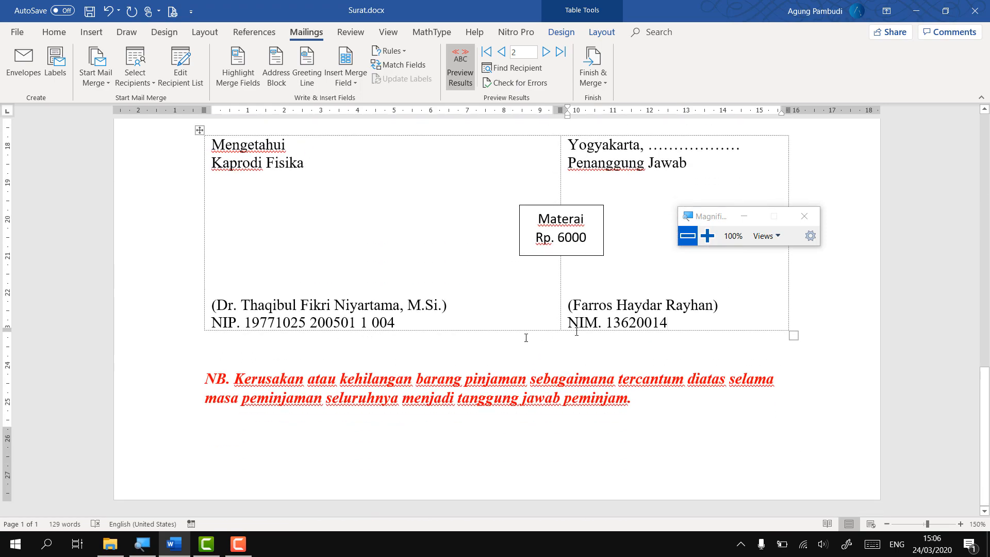
pyautogui.scroll(7, 641, 293)
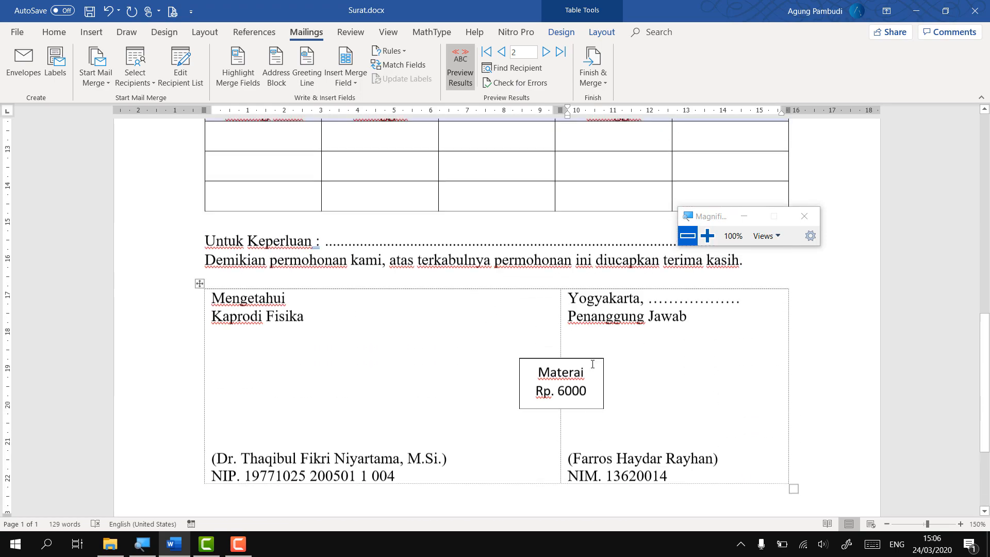
pyautogui.scroll(5, 593, 354)
pyautogui.scroll(-4, 593, 354)
pyautogui.click(521, 335)
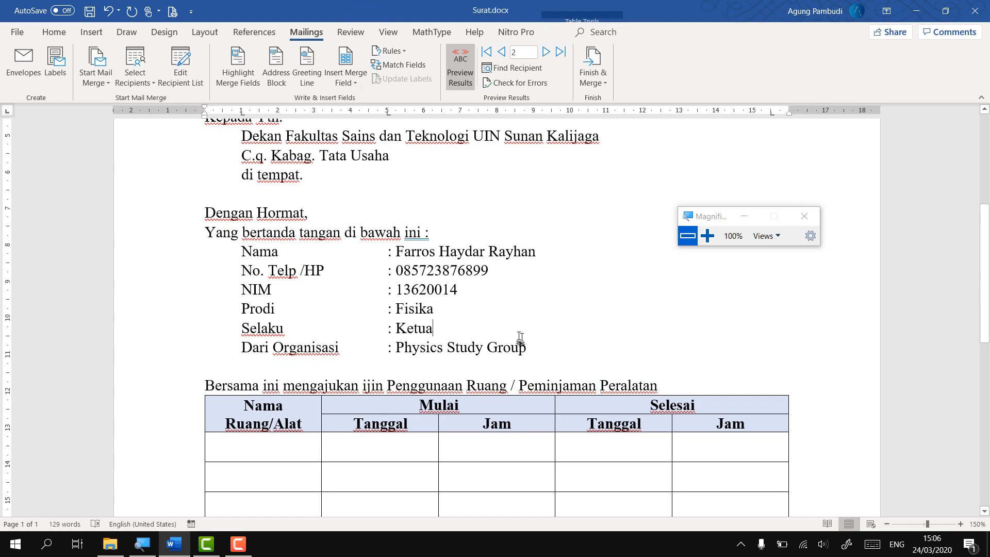
# Advance to recipient 3 and review the letter filled with Kimia and Sekretaris details
pyautogui.click(546, 51)
pyautogui.scroll(-9, 443, 205)
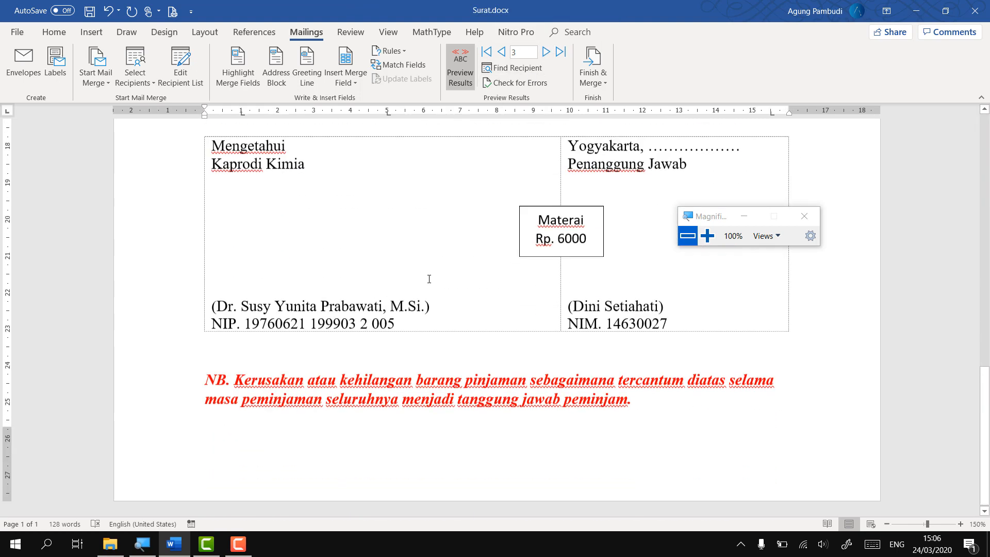
pyautogui.scroll(10, 428, 279)
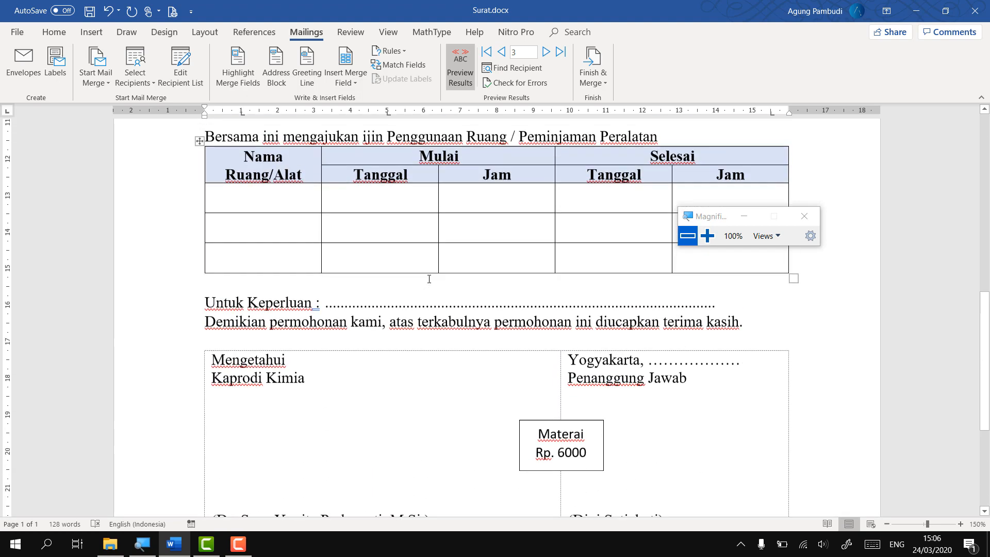
pyautogui.scroll(3, 429, 279)
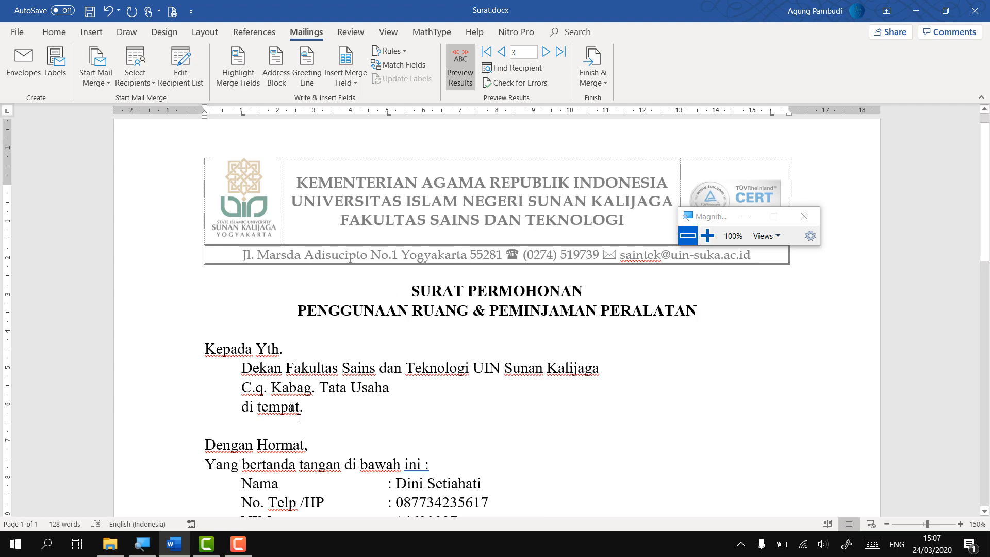
pyautogui.scroll(-5, 298, 418)
pyautogui.scroll(-2, 298, 418)
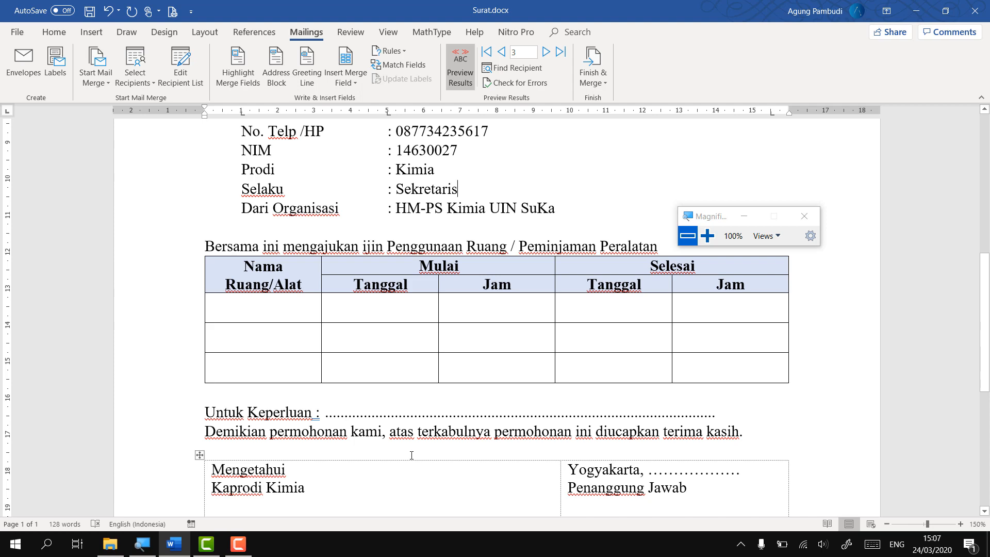
pyautogui.scroll(7, 411, 455)
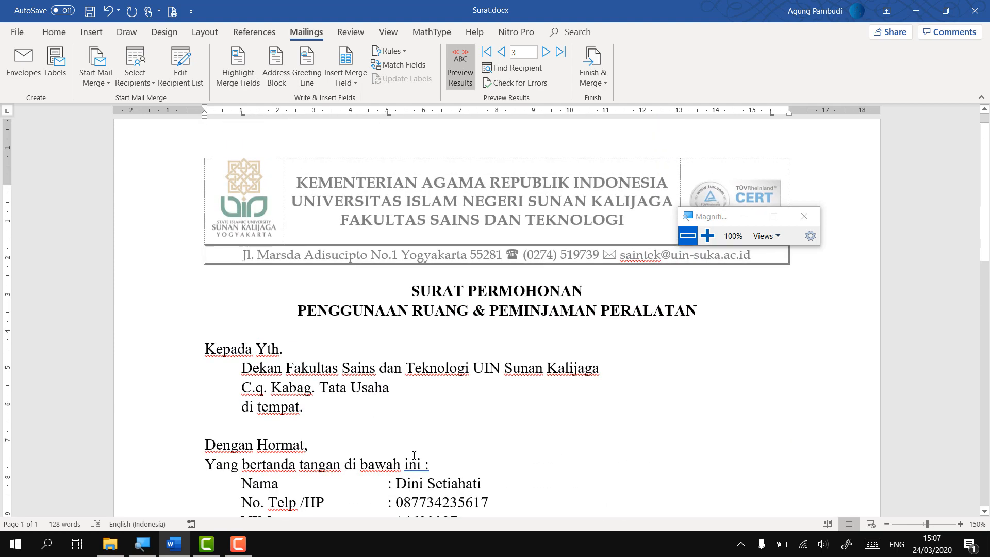
pyautogui.scroll(-5, 414, 455)
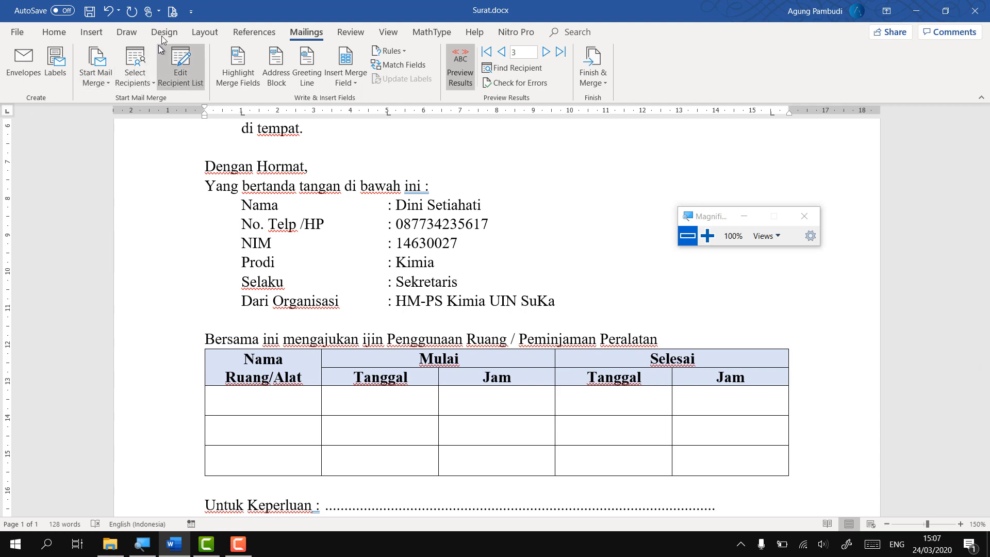
# Glance at the letter's print preview and return to the document
pyautogui.click(177, 12)
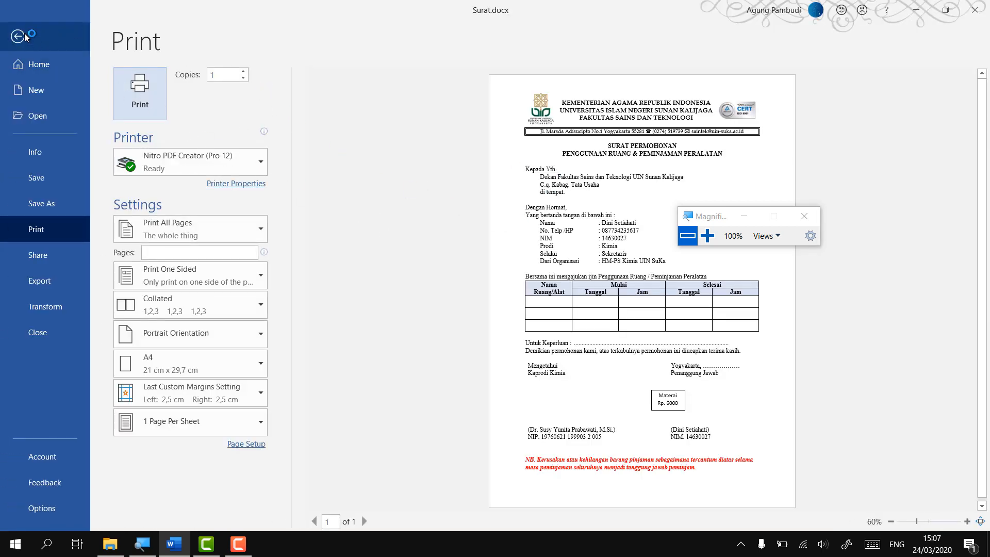
pyautogui.click(25, 36)
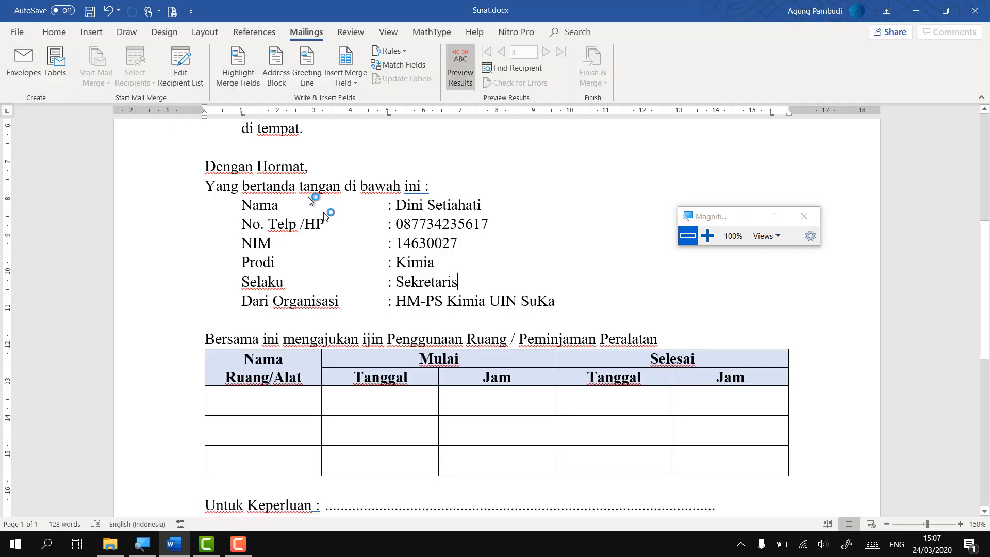
pyautogui.click(709, 242)
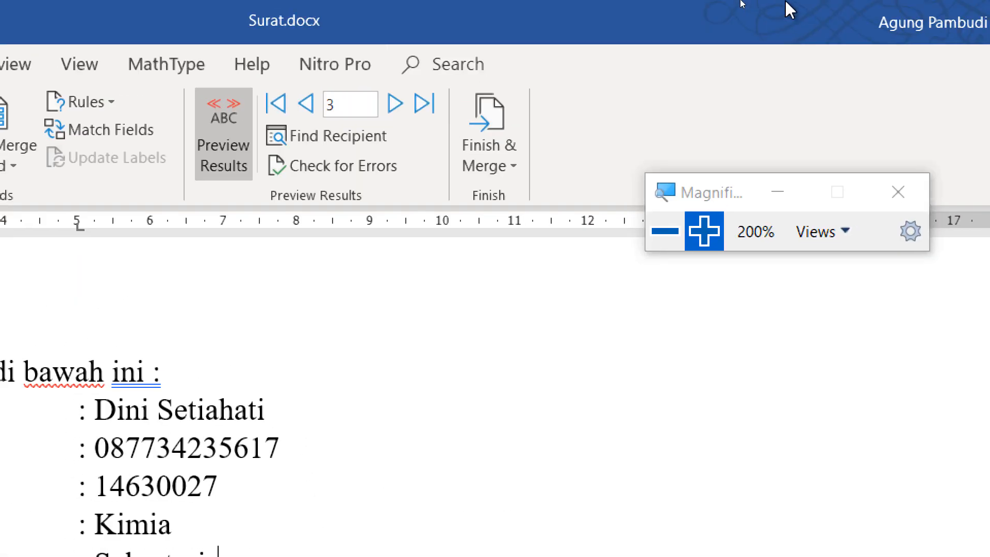
# Merge to printer with Finish & Merge > Print Documents, keeping All records
pyautogui.click(502, 168)
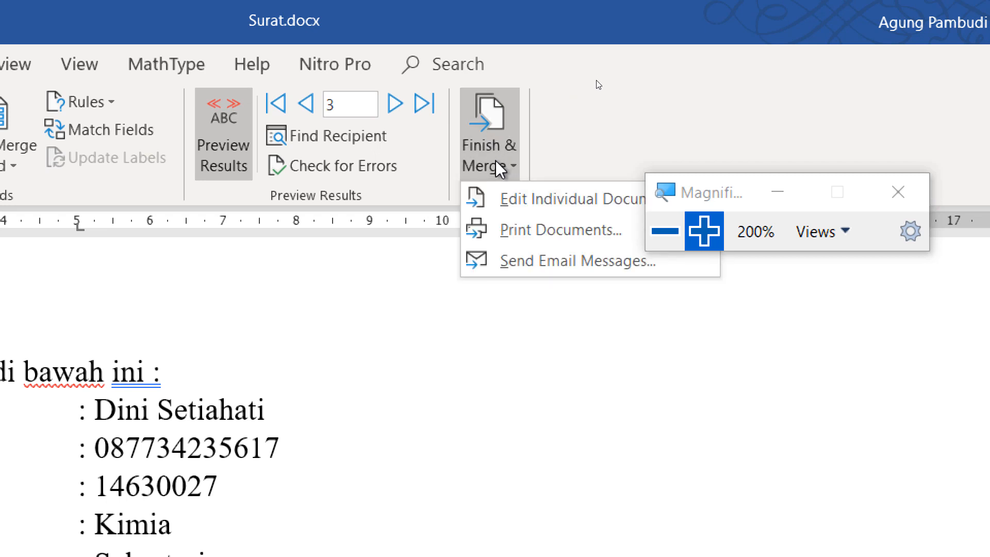
pyautogui.click(524, 242)
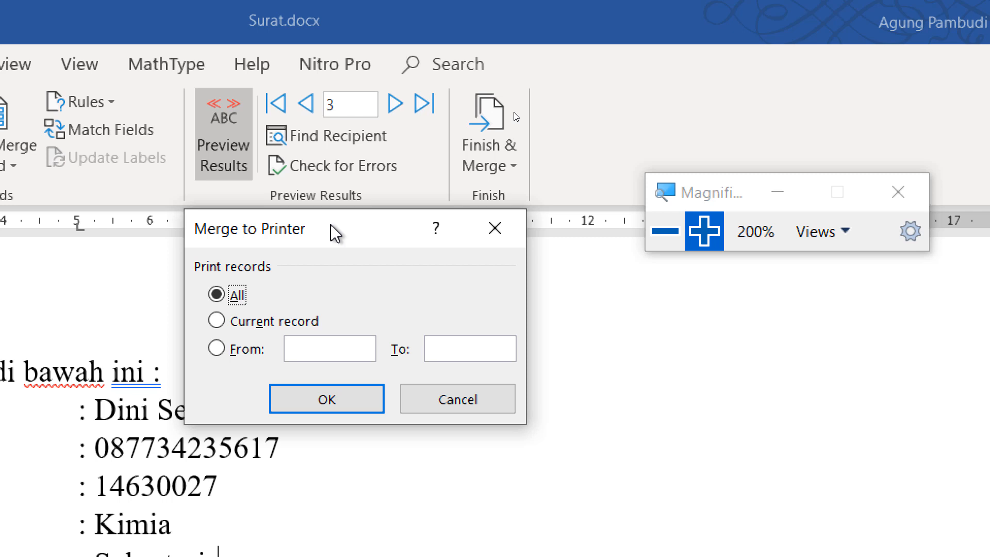
pyautogui.click(252, 320)
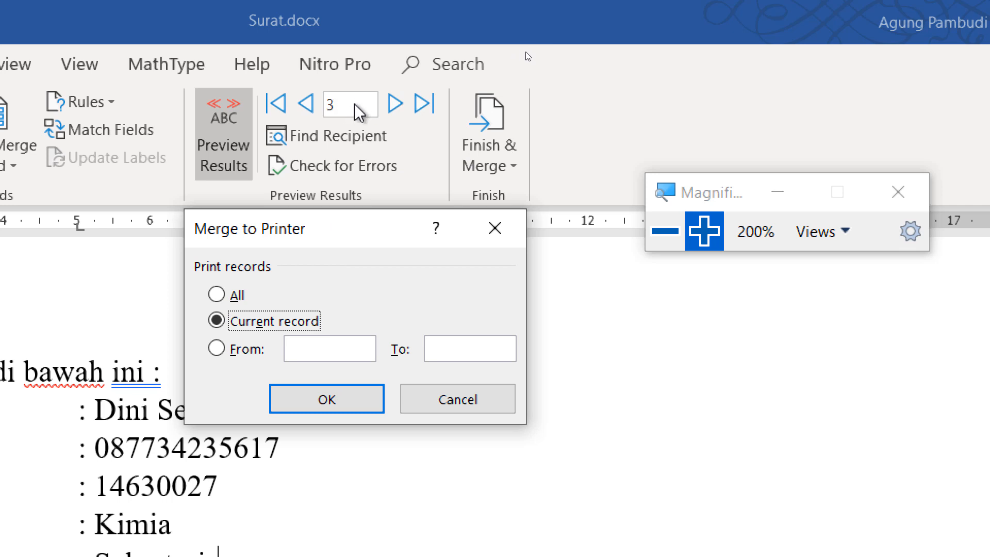
pyautogui.click(237, 355)
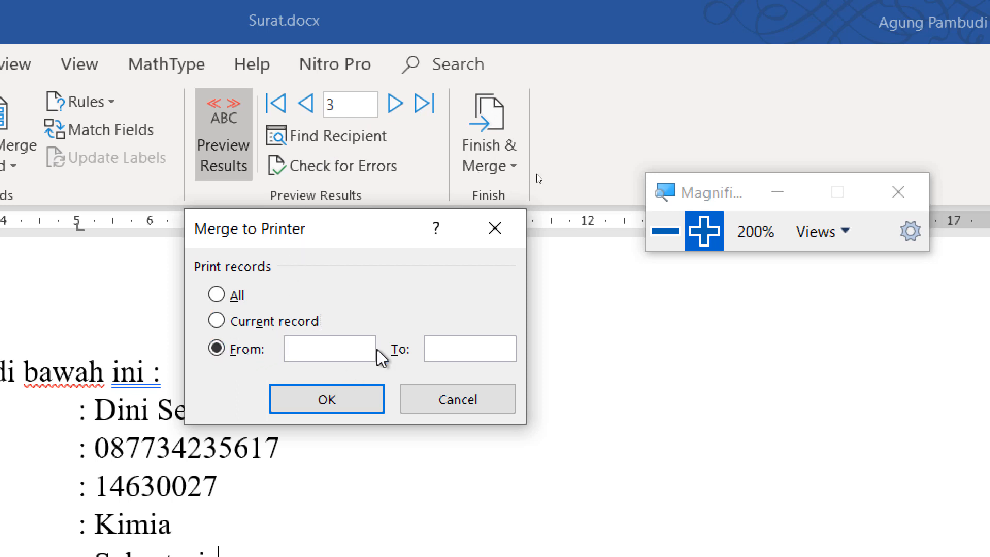
pyautogui.click(347, 348)
pyautogui.write('2')
pyautogui.write('3')
pyautogui.click(231, 296)
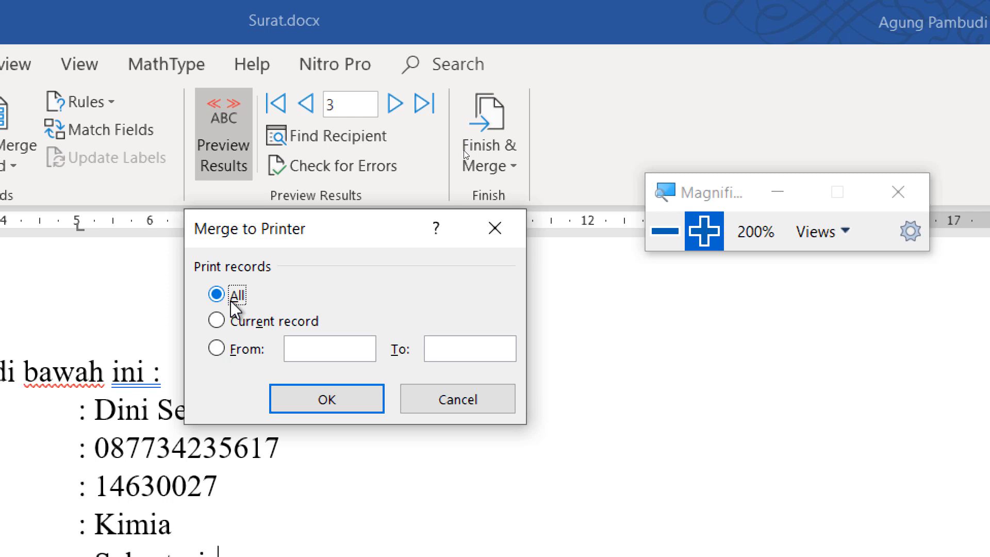
pyautogui.click(327, 401)
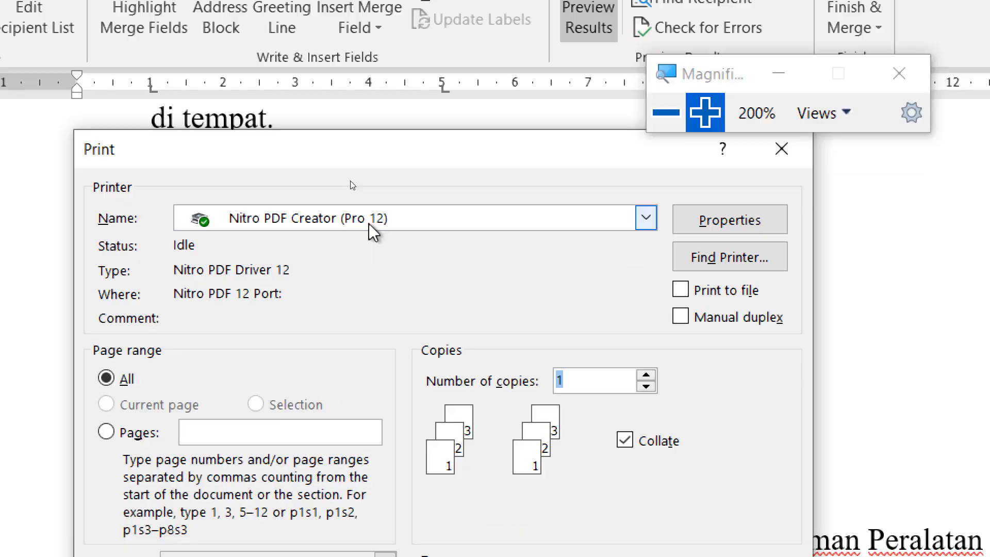
# Switch the printer from Nitro PDF Creator to Microsoft Print to PDF and print
pyautogui.click(229, 313)
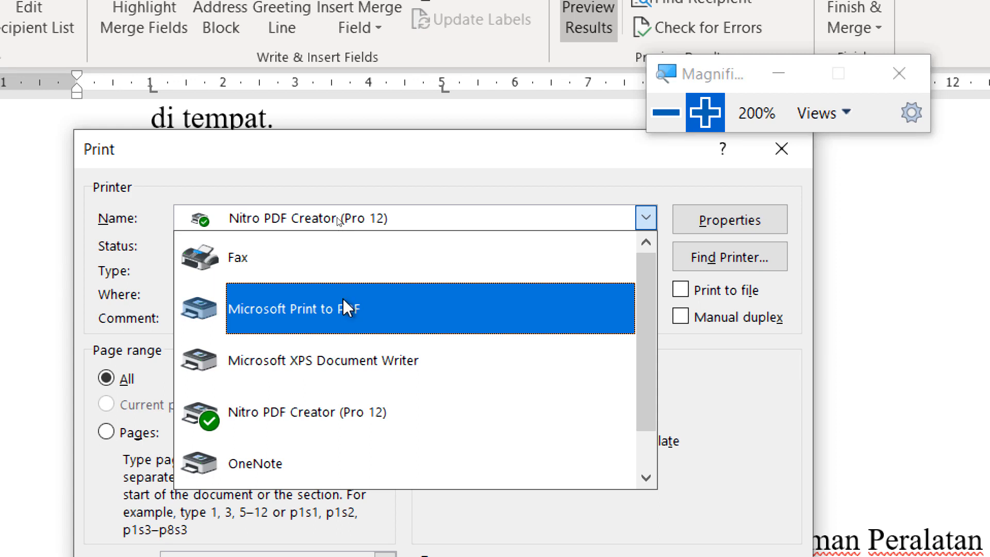
pyautogui.click(313, 311)
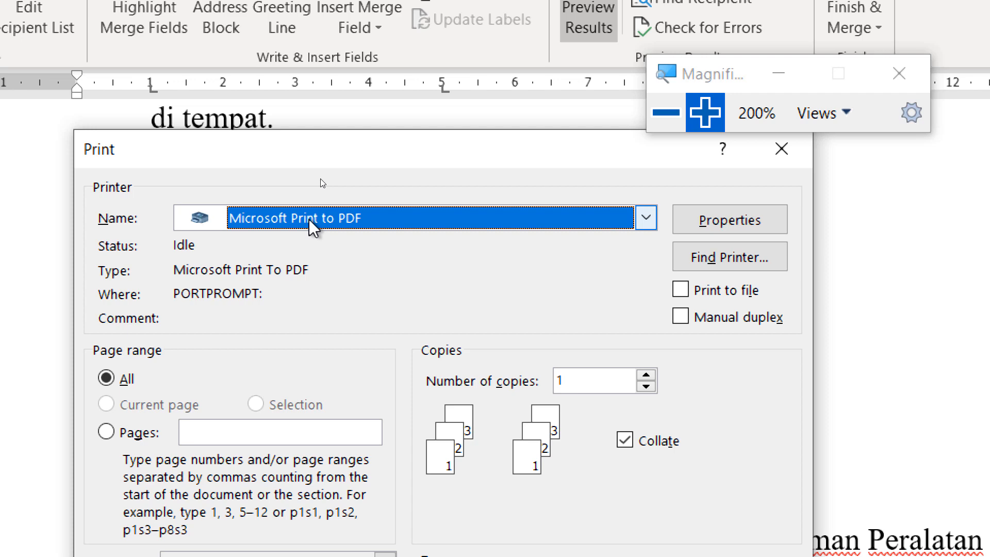
pyautogui.click(668, 114)
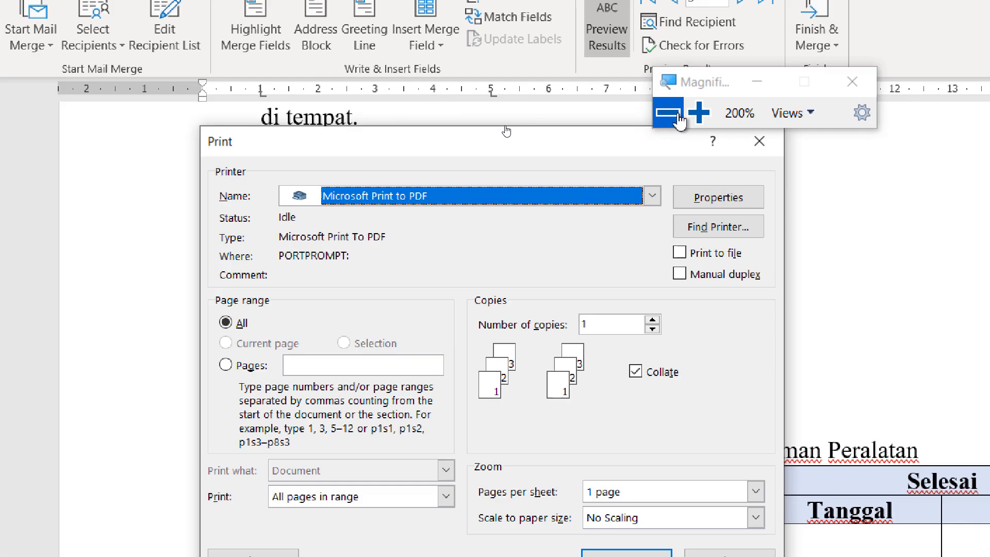
pyautogui.click(678, 119)
pyautogui.moveTo(388, 152); pyautogui.dragTo(332, 140)
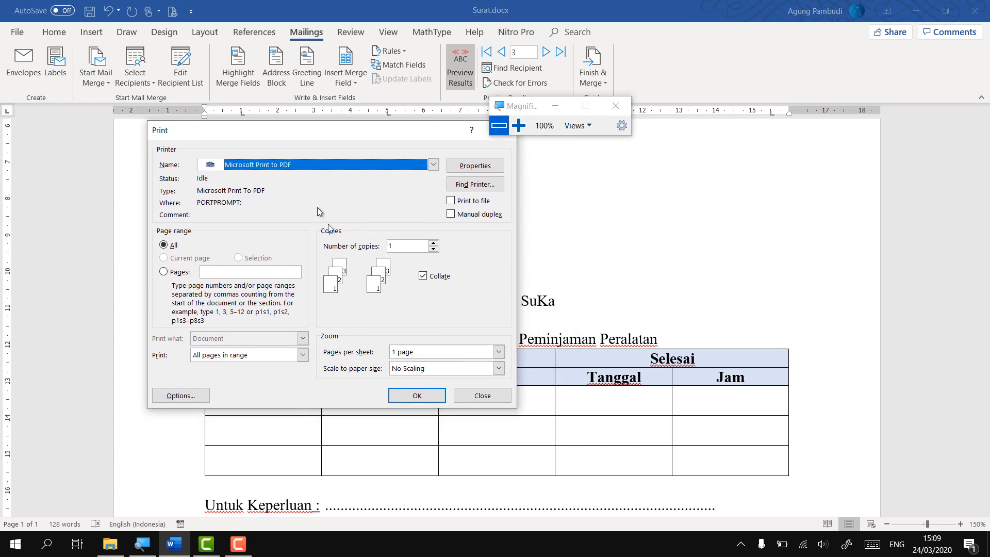
pyautogui.click(416, 398)
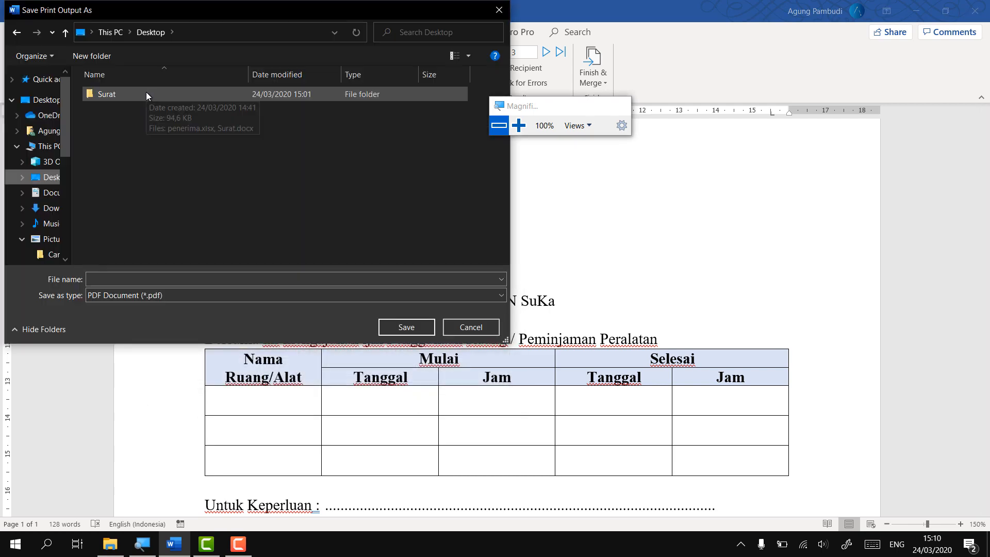
# Save the printed merge output as cetak.pdf in the Desktop's Surat folder
pyautogui.doubleClick(146, 92)
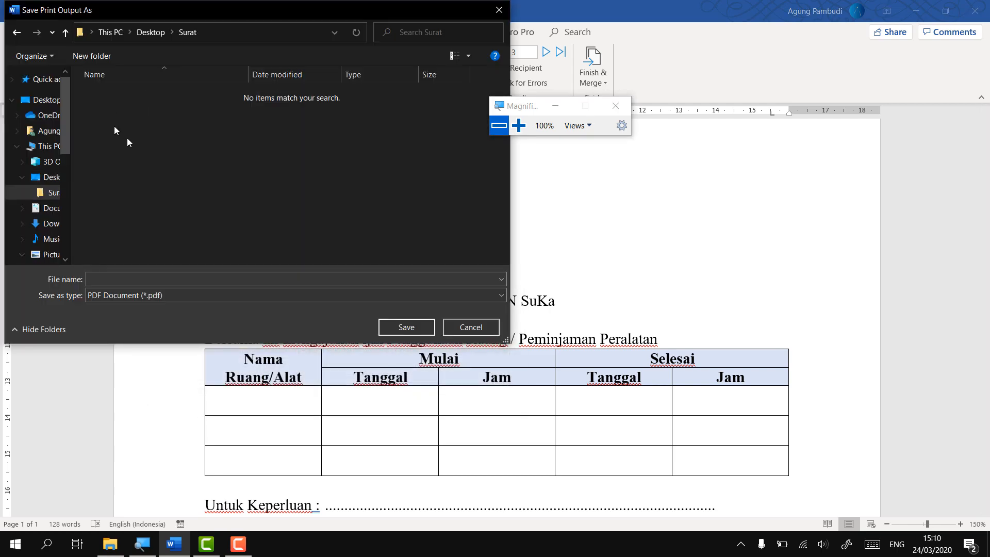
pyautogui.click(129, 279)
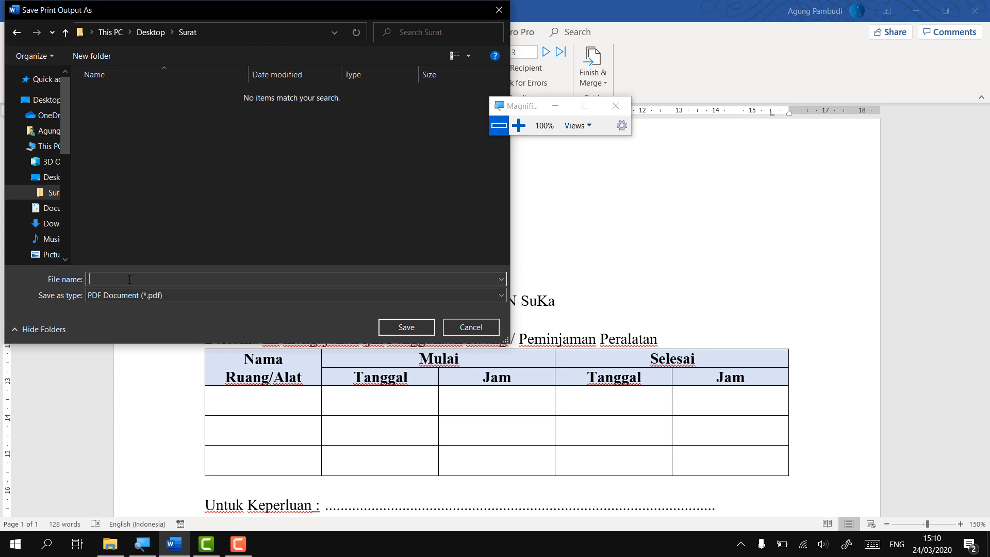
pyautogui.write('cetak')
pyautogui.click(519, 126)
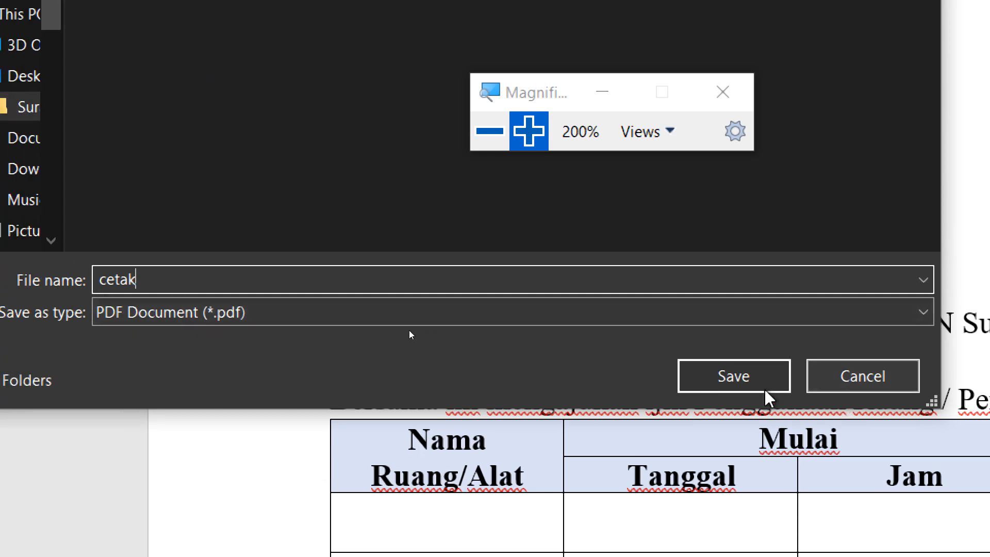
pyautogui.click(737, 381)
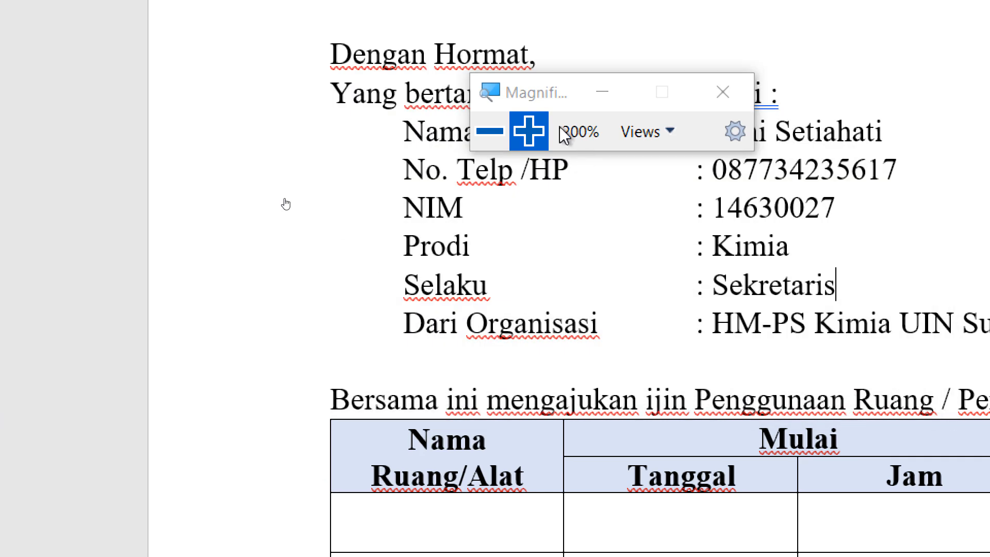
pyautogui.click(487, 132)
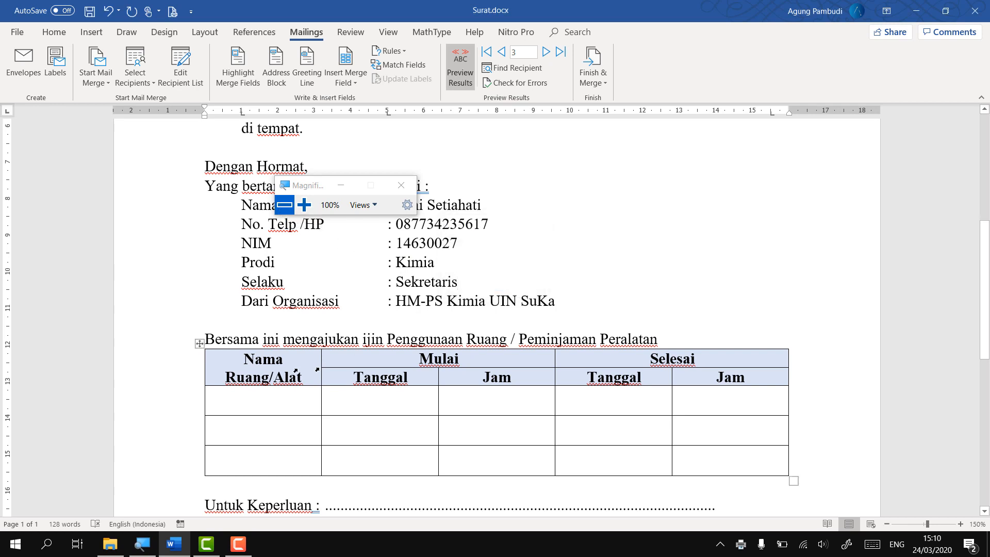
# Open cetak.pdf from the Surat folder with Google Chrome
pyautogui.click(110, 543)
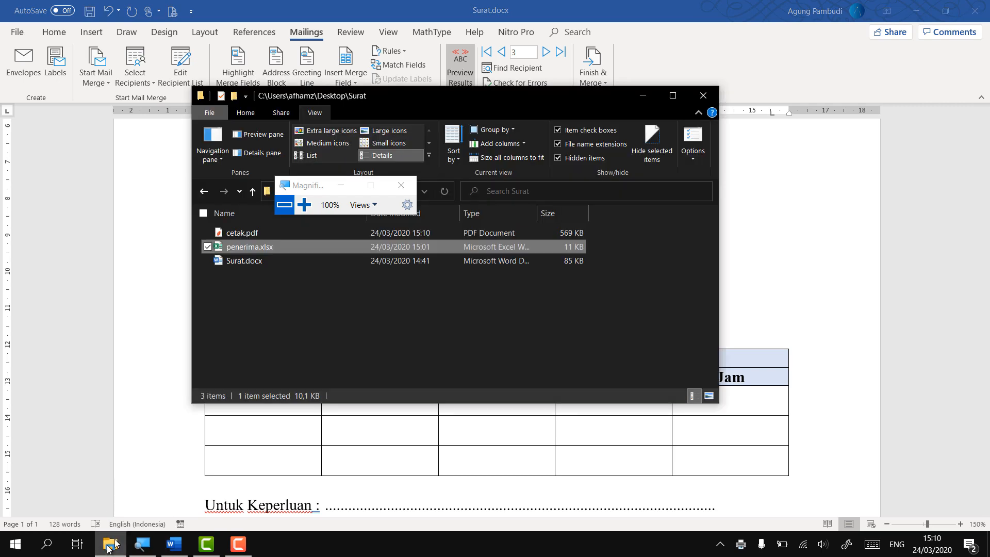
pyautogui.click(304, 205)
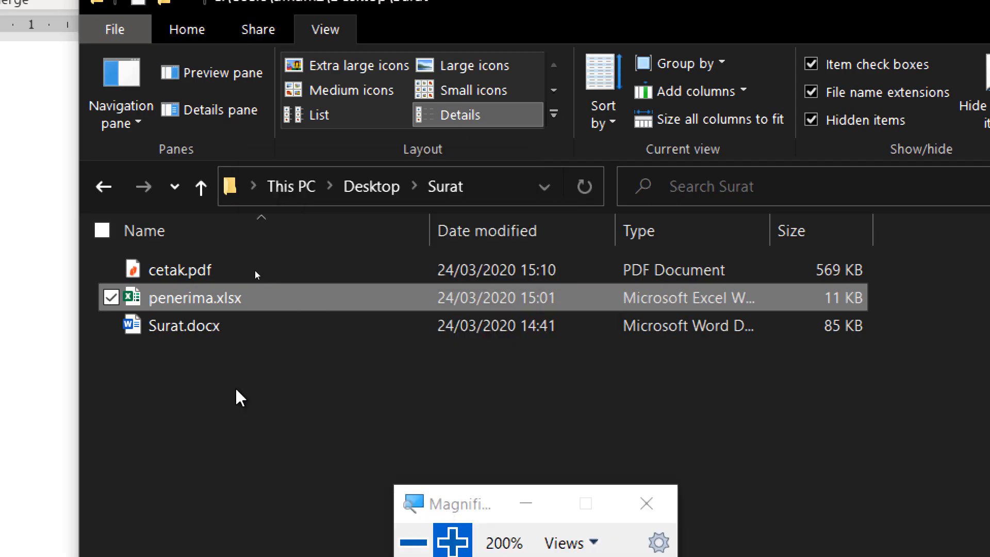
pyautogui.click(201, 270)
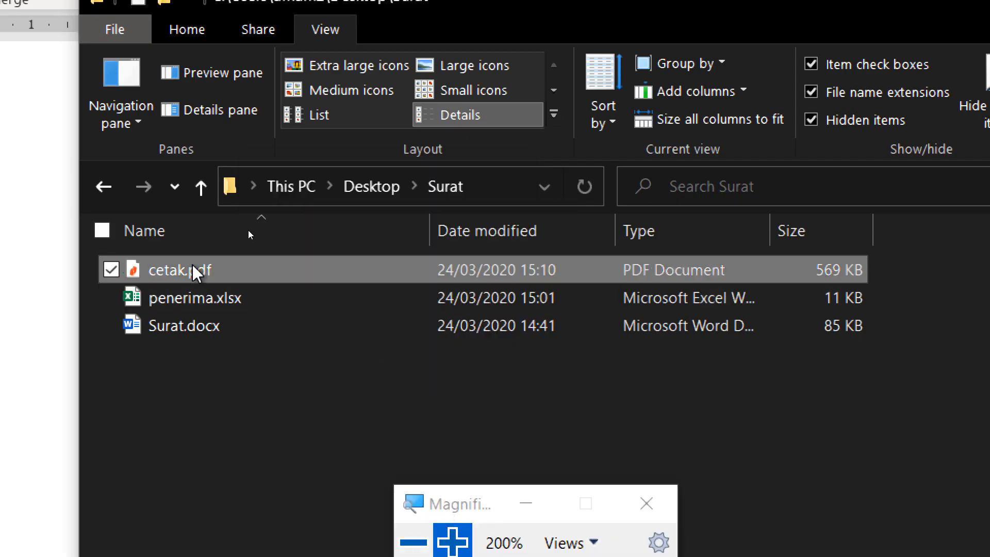
pyautogui.rightClick(229, 271)
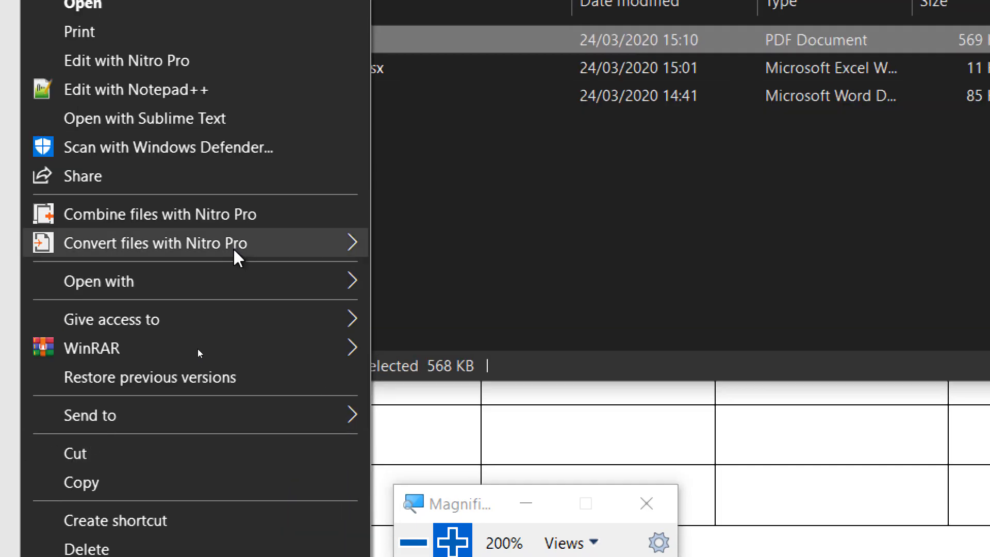
pyautogui.moveTo(243, 355)
pyautogui.click(496, 312)
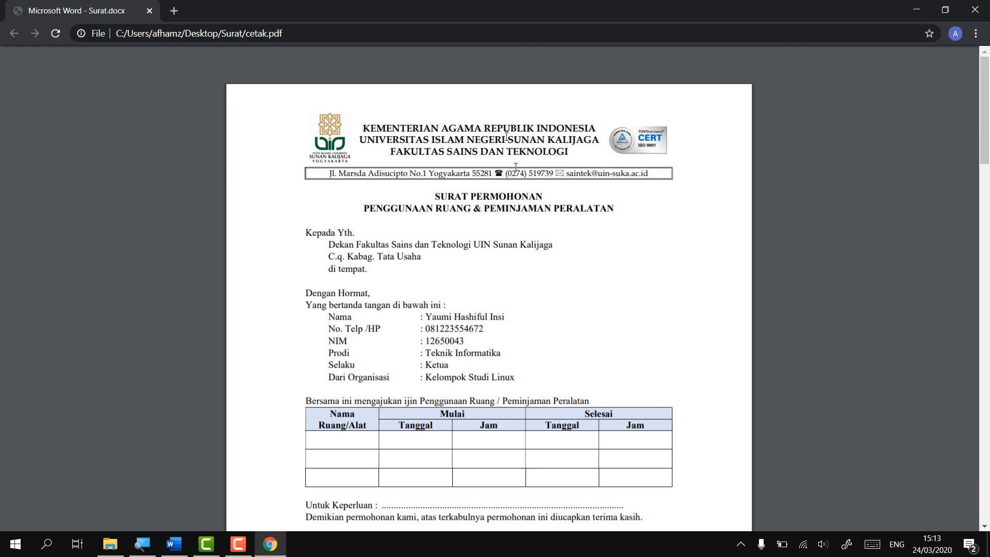
# Scroll through cetak.pdf's three merged letter pages in Chrome's PDF viewer
pyautogui.moveTo(539, 127); pyautogui.dragTo(534, 126)
pyautogui.click(483, 62)
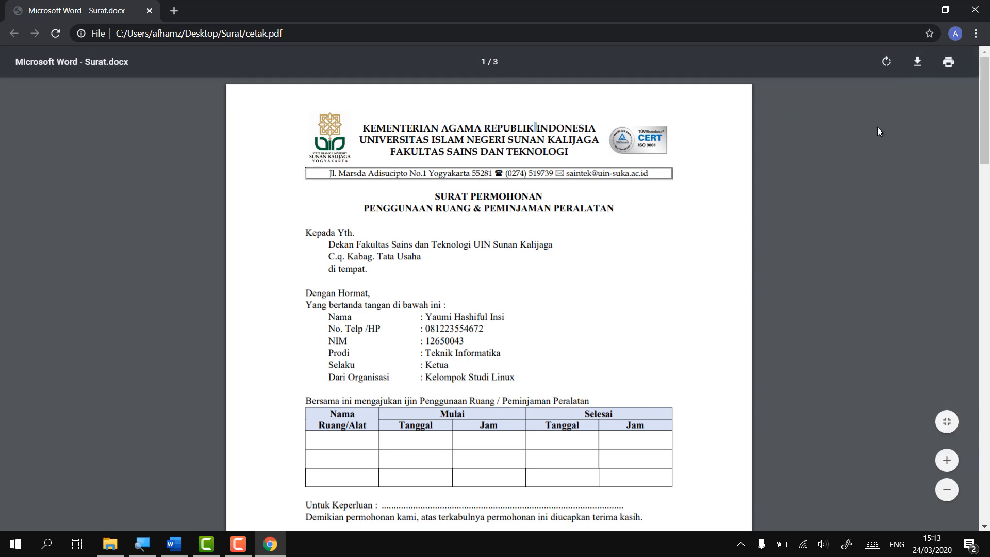
pyautogui.moveTo(977, 132)
pyautogui.mouseDown()
pyautogui.moveTo(960, 360)
pyautogui.moveTo(961, 389)
pyautogui.moveTo(986, 140)
pyautogui.moveTo(979, 483)
pyautogui.mouseUp()
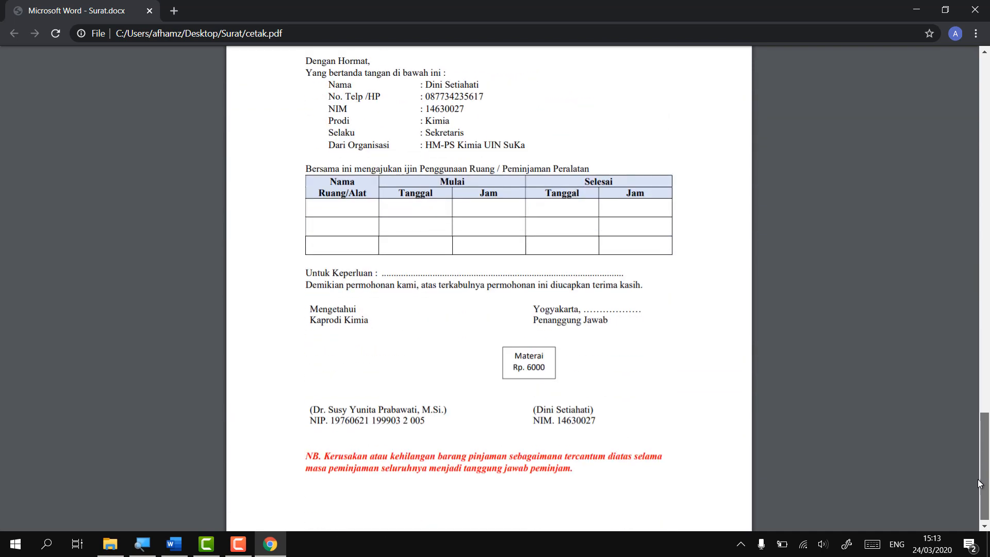